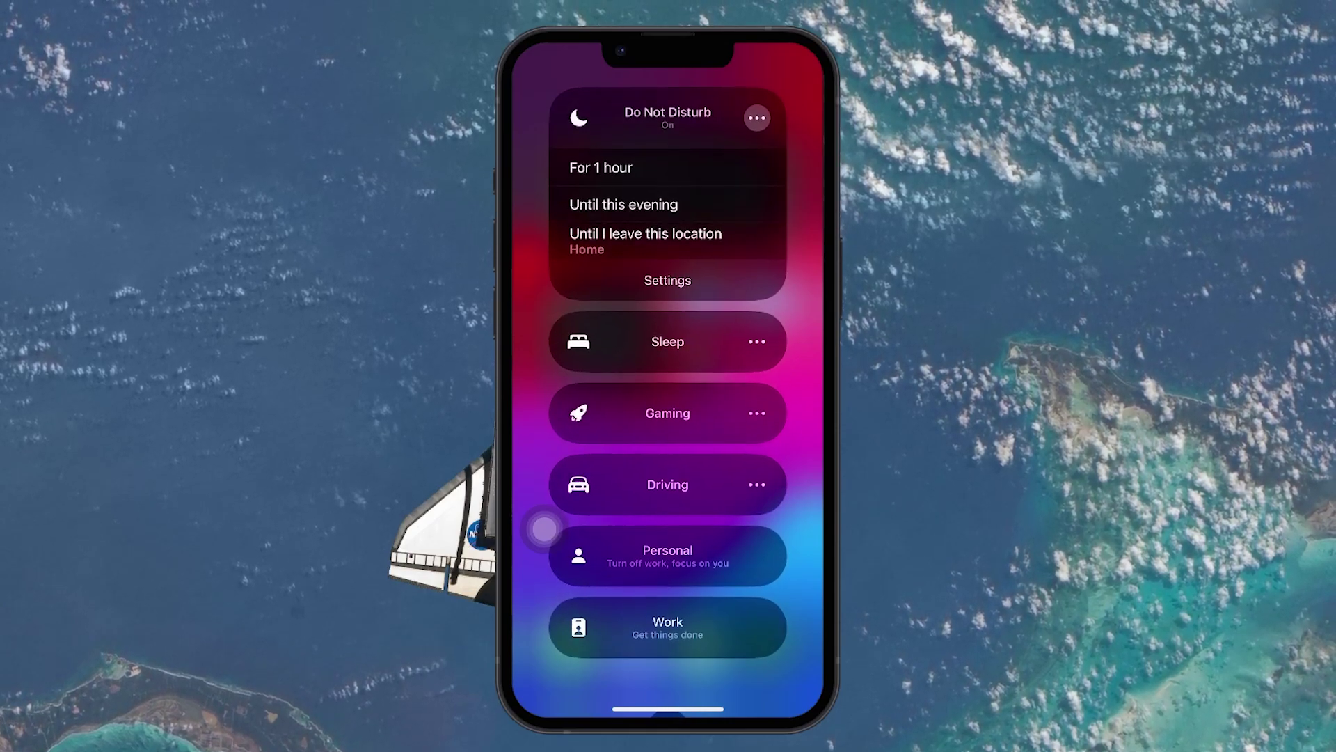
# Step: Switch Do Not Disturb off in Control Centre's Focus menu and return to the home screen
pyautogui.click(545, 530)
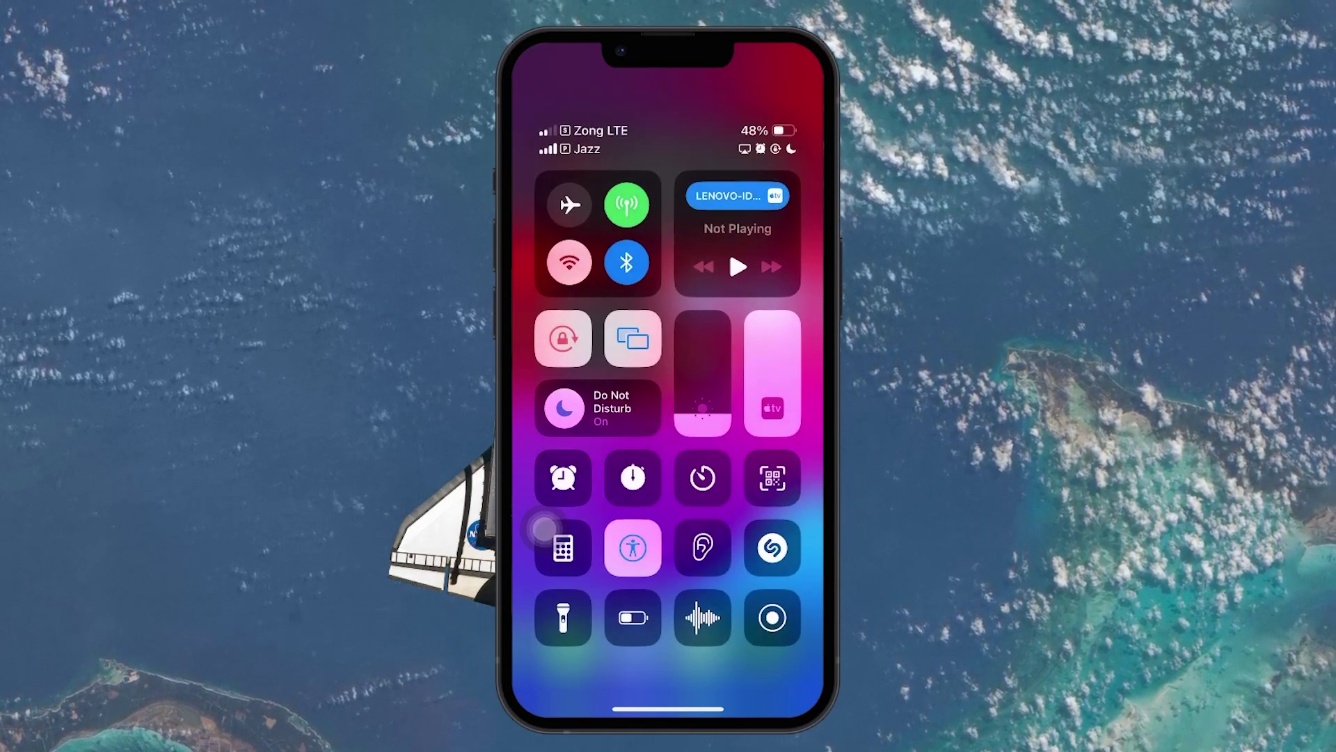
pyautogui.click(597, 408)
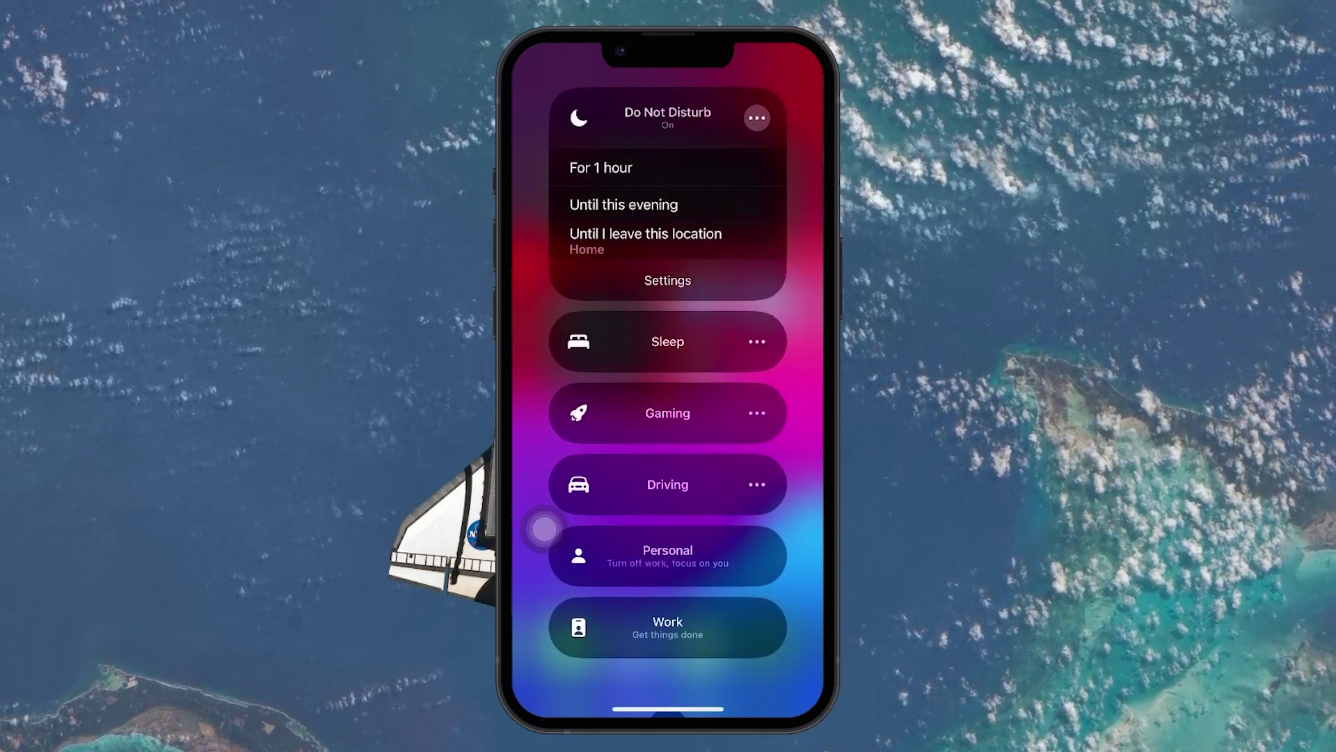
pyautogui.click(544, 530)
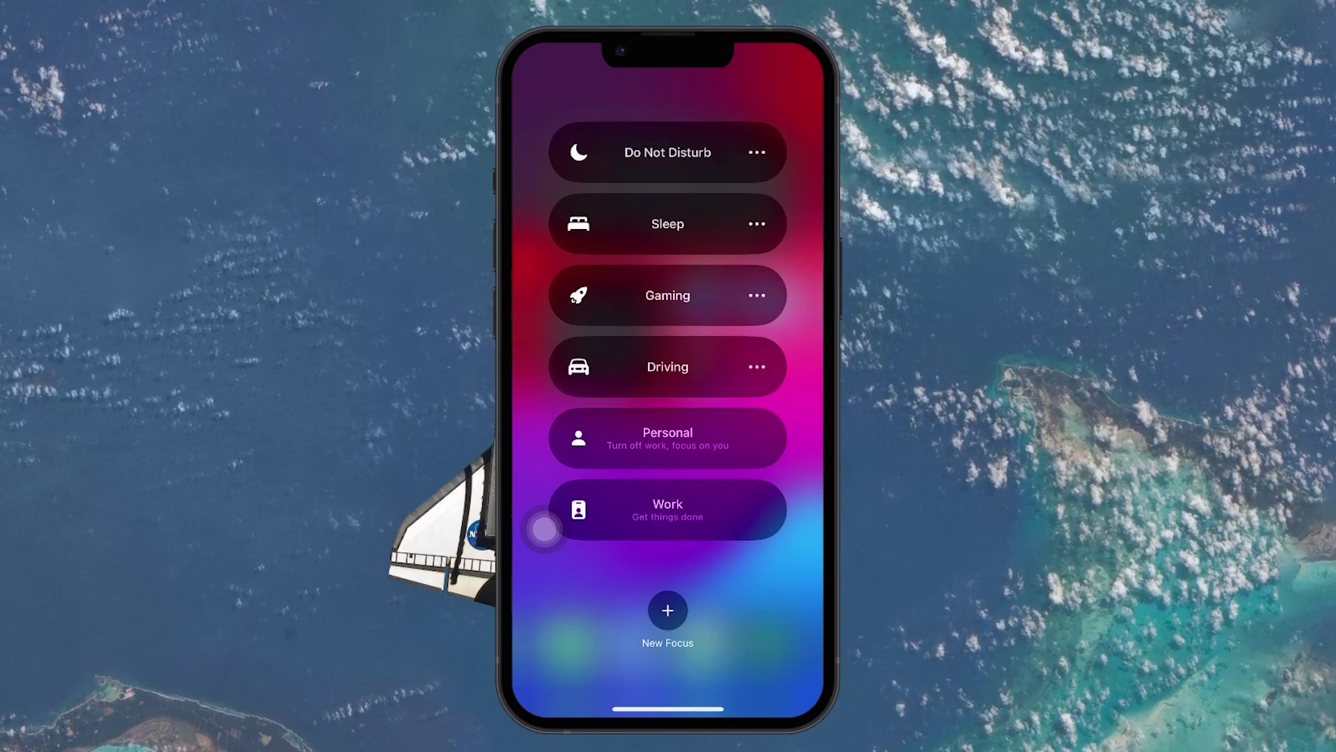
pyautogui.click(544, 529)
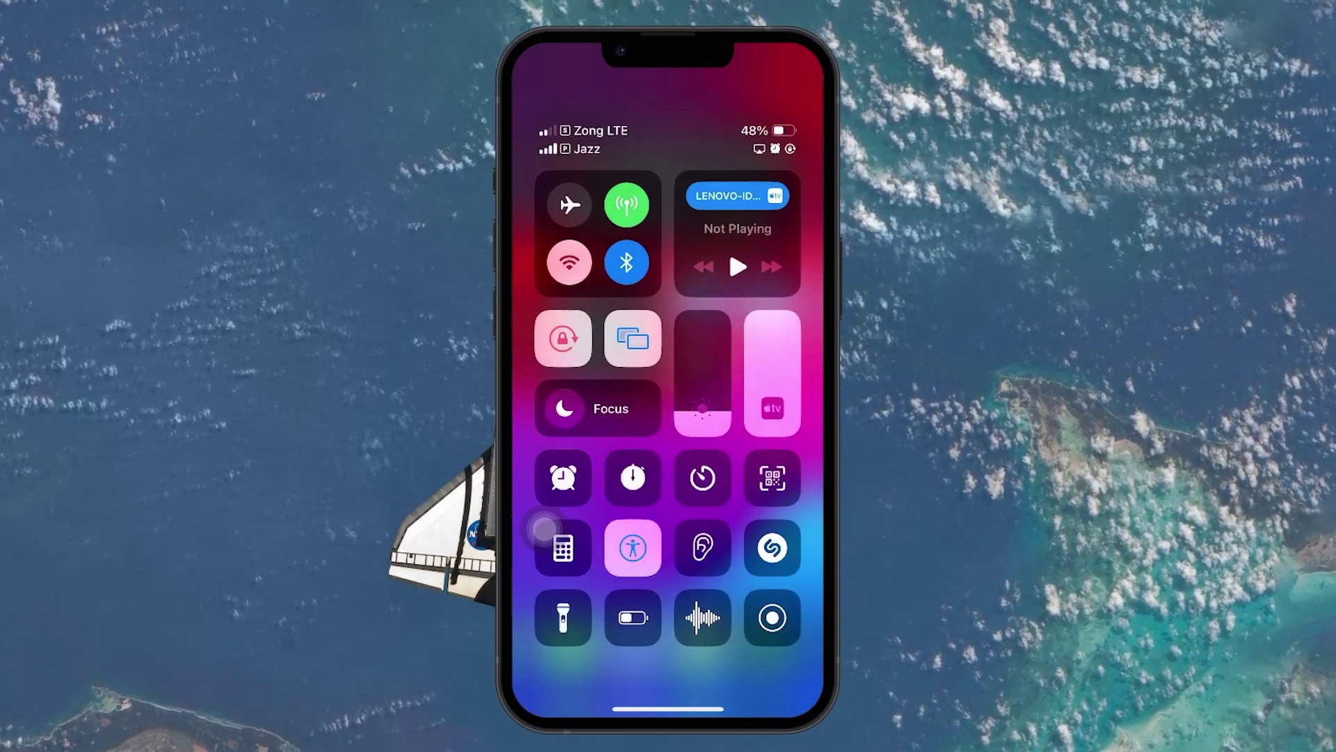
pyautogui.click(543, 529)
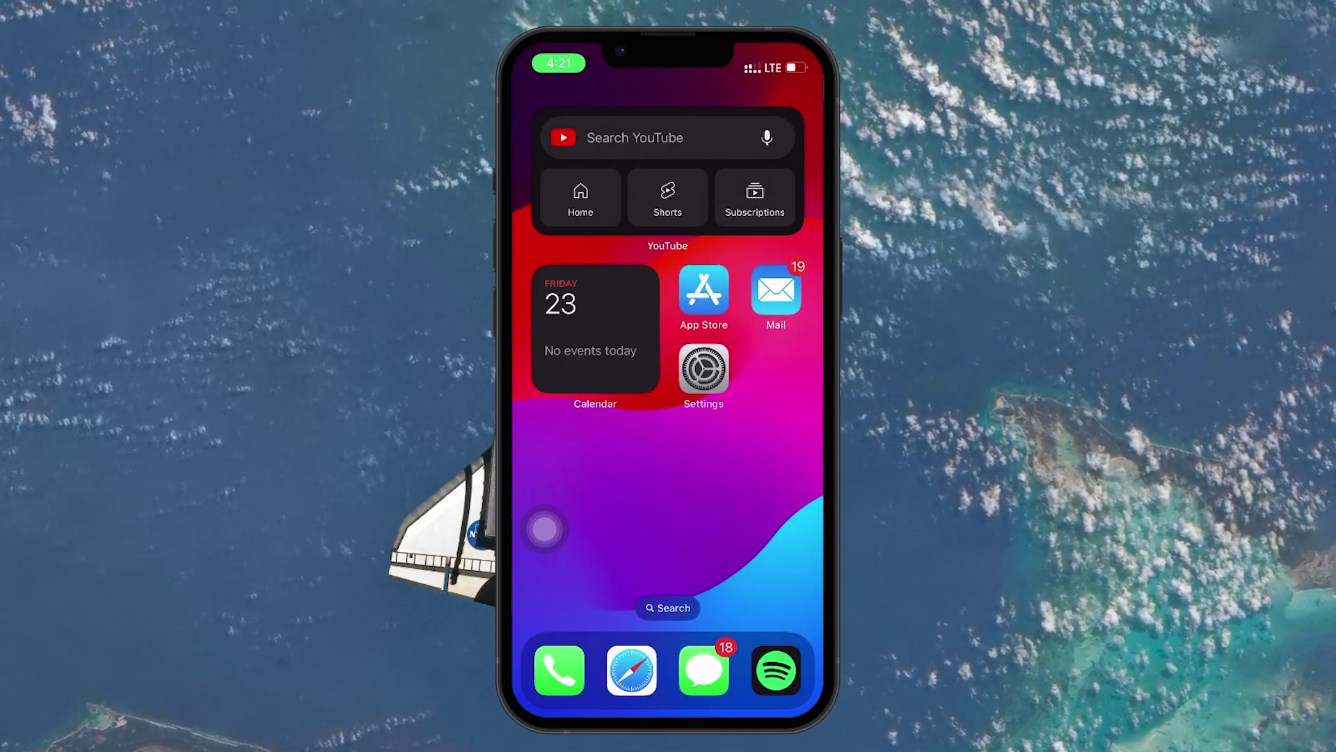
# Step: Launch the Settings app from the home screen
pyautogui.click(704, 369)
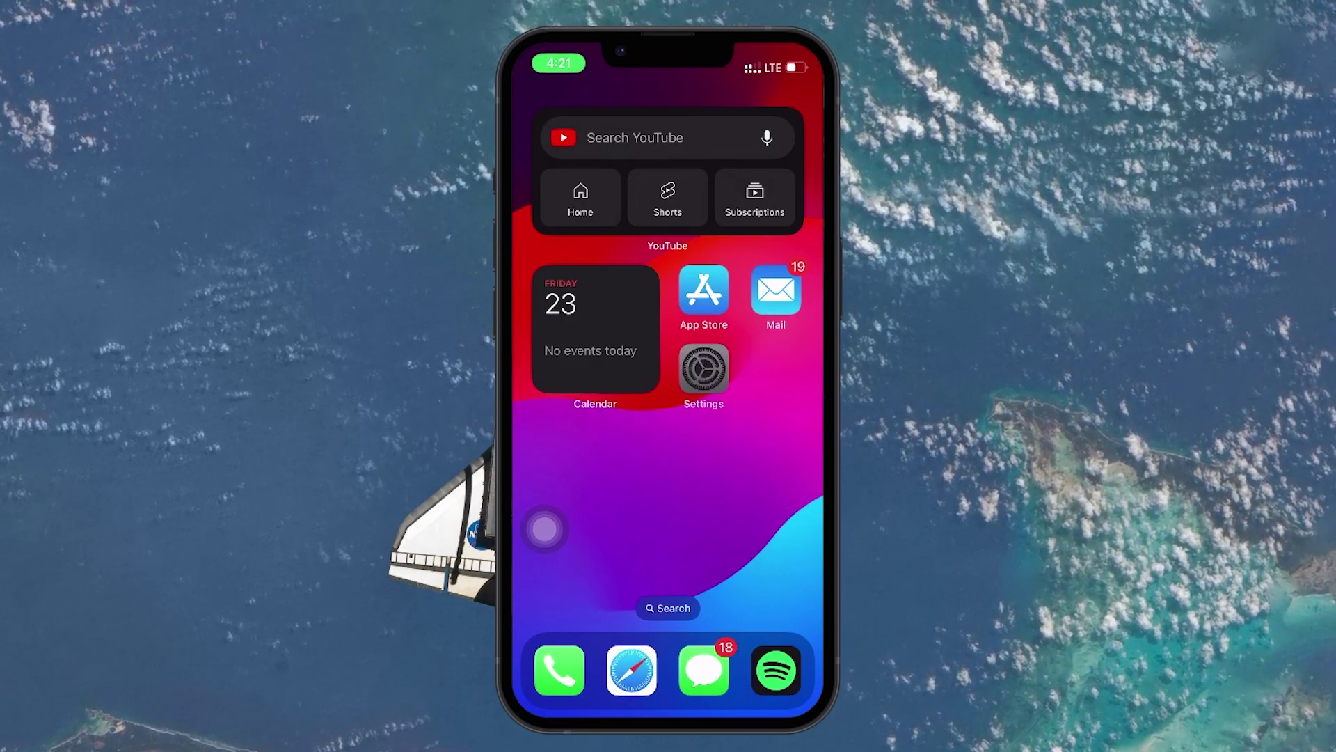
pyautogui.scroll(-5, 547, 531)
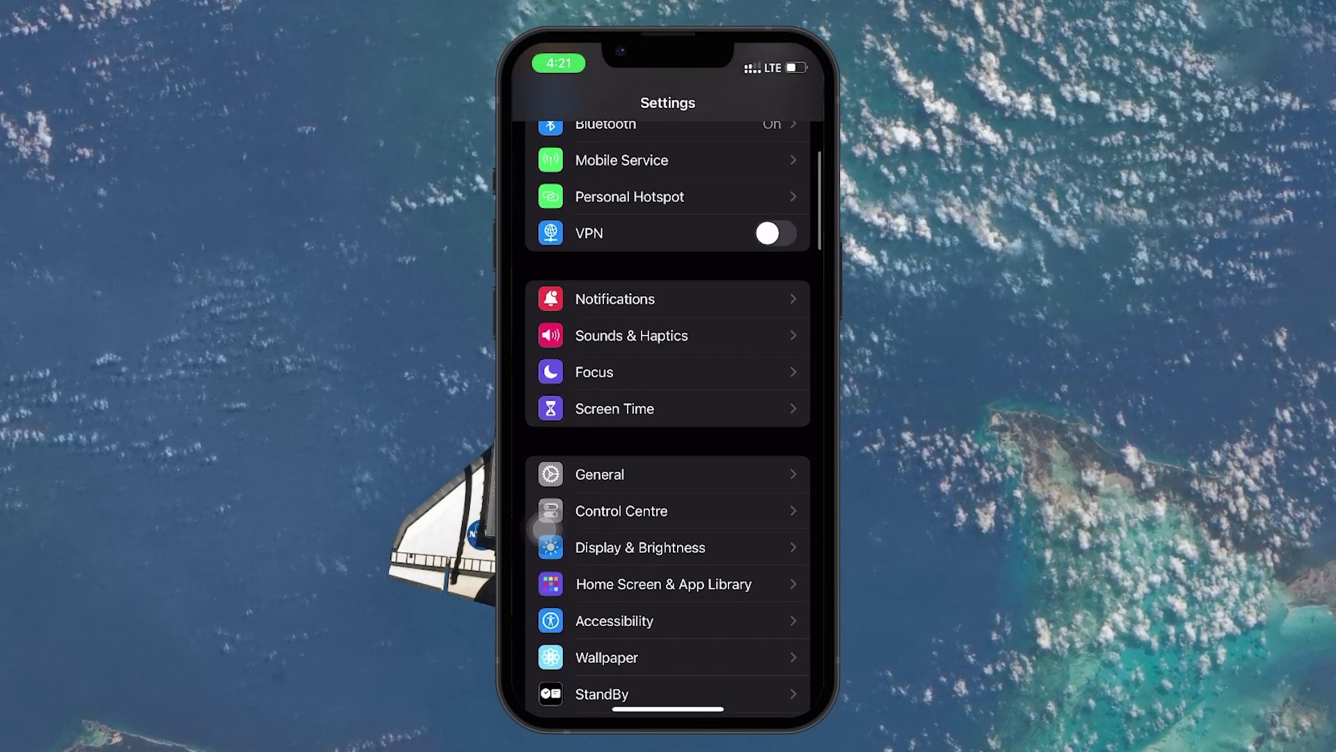
pyautogui.scroll(-1, 545, 529)
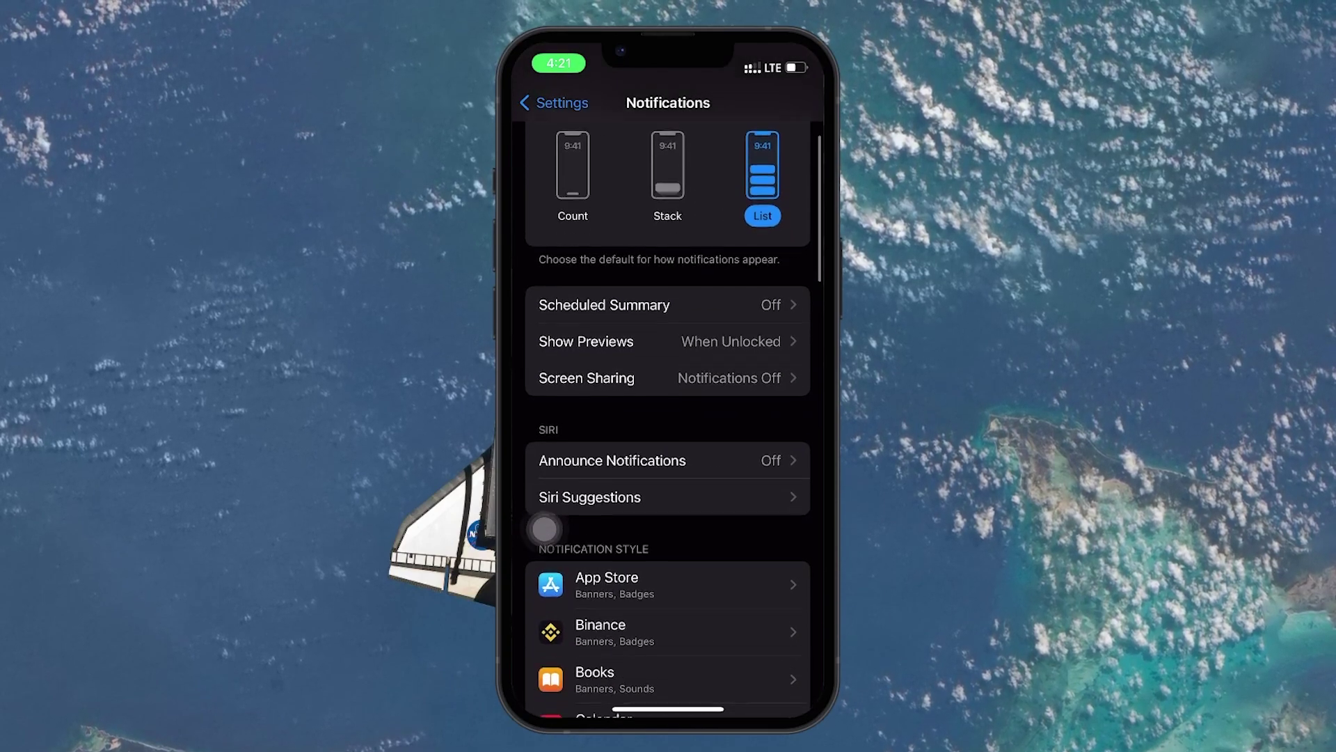
pyautogui.scroll(-5, 545, 530)
pyautogui.scroll(-3, 545, 531)
pyautogui.scroll(-1, 548, 533)
pyautogui.scroll(-3, 548, 533)
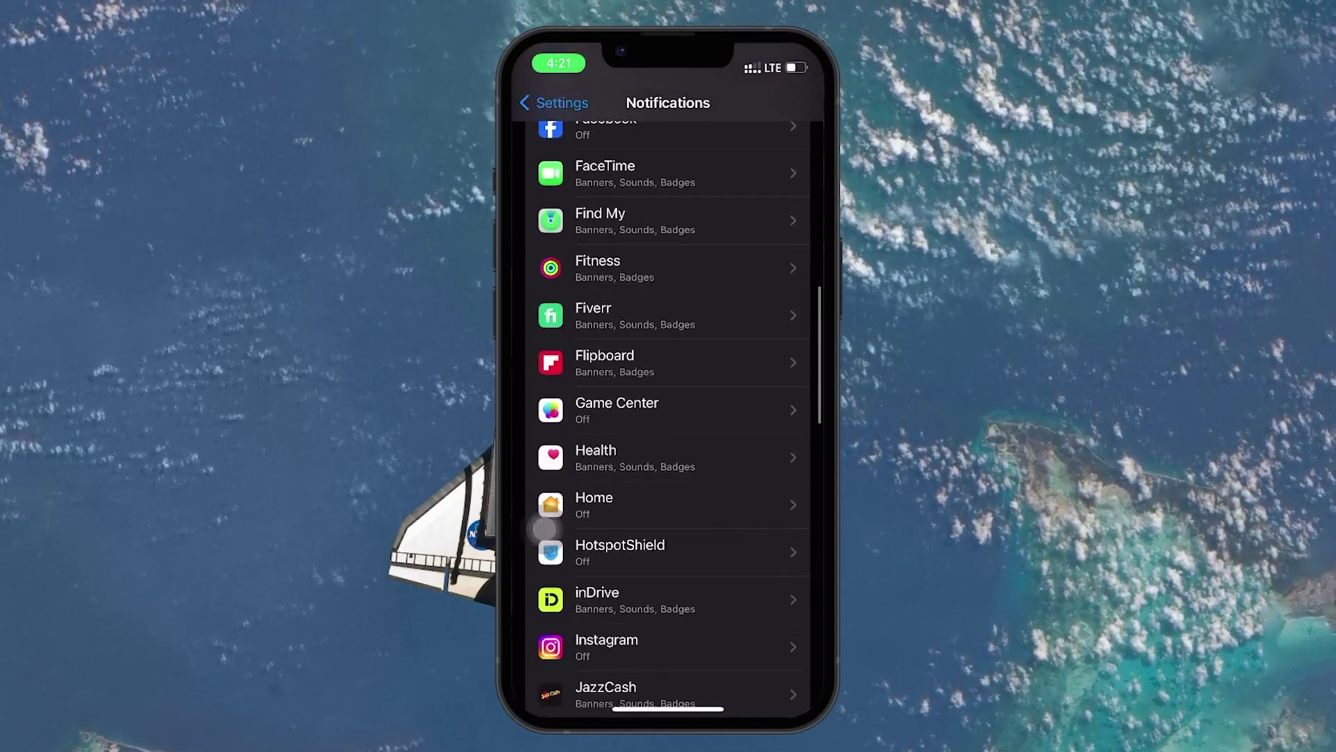
pyautogui.scroll(-1, 548, 533)
pyautogui.scroll(-2, 548, 533)
pyautogui.scroll(-2, 548, 534)
pyautogui.scroll(-1, 549, 533)
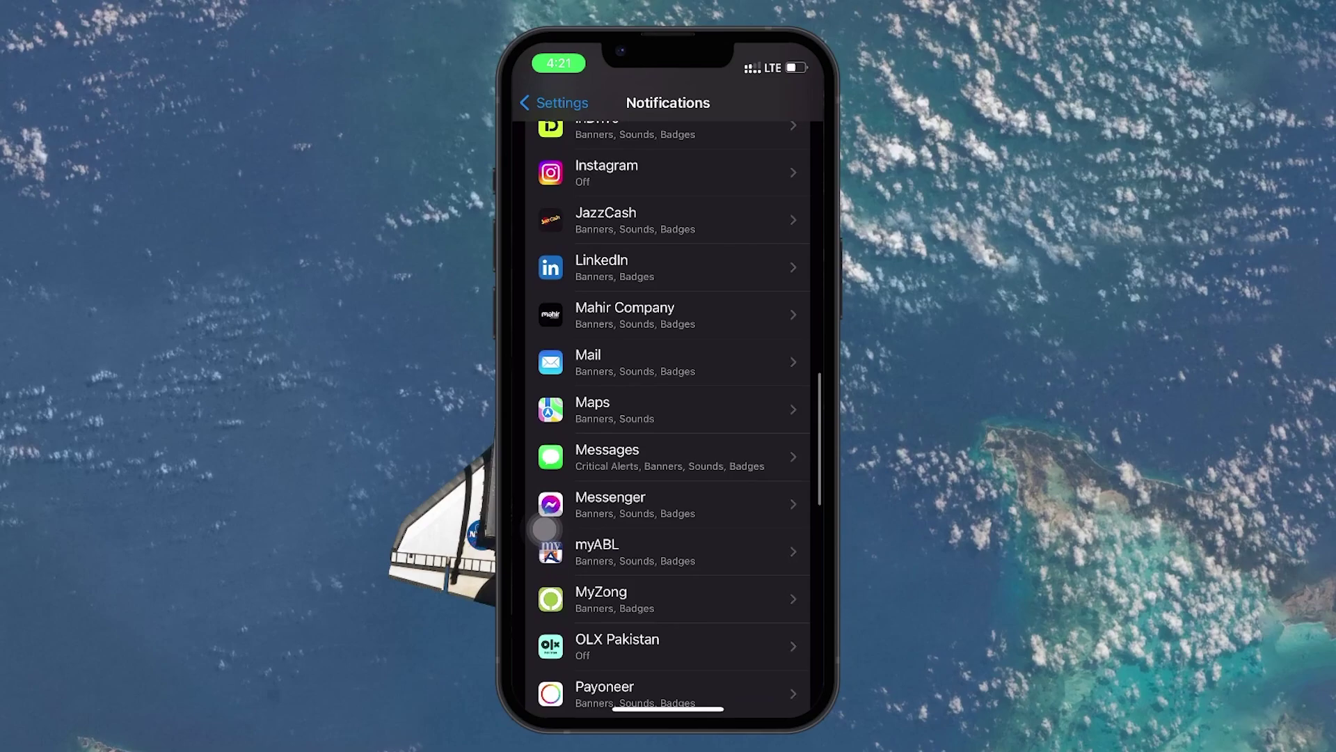
# Step: Toggle Mail's Allow Notifications off and on, keeping Lock Screen, Notification Centre and Banners enabled
pyautogui.click(626, 355)
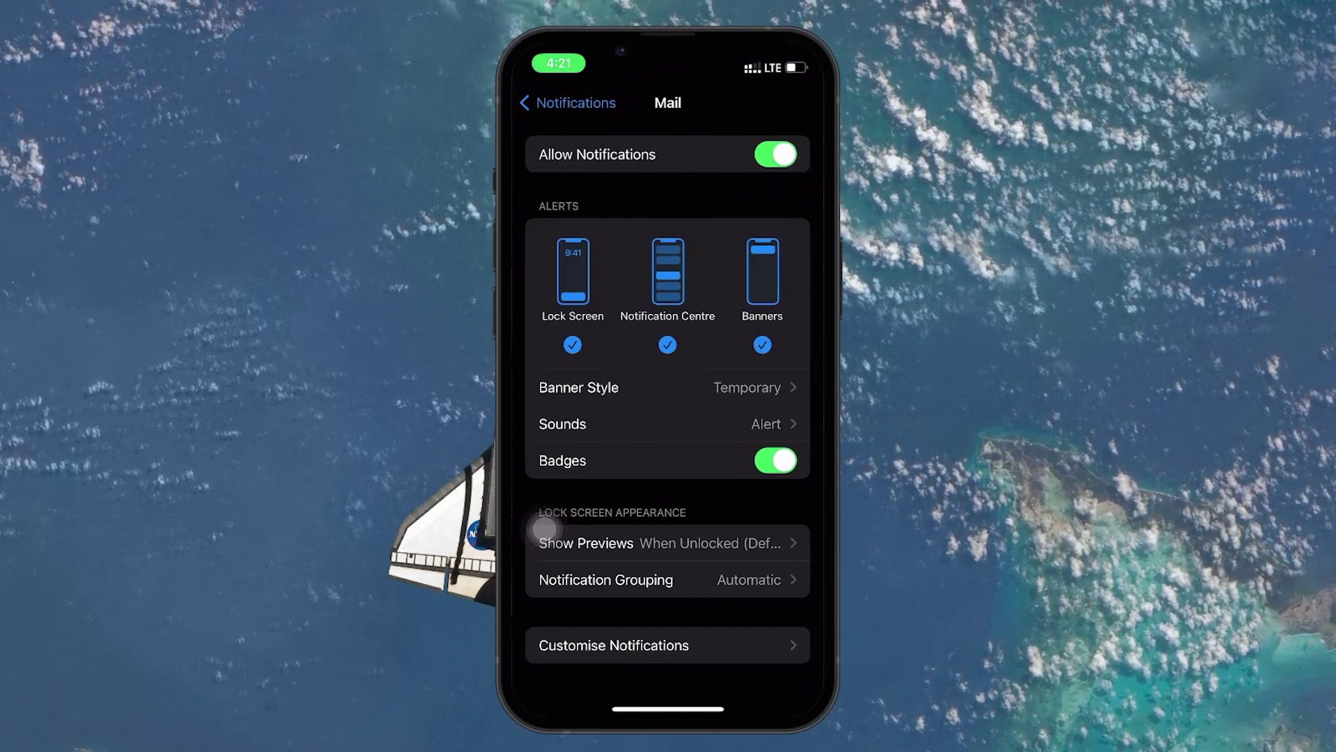
pyautogui.click(776, 155)
pyautogui.click(775, 155)
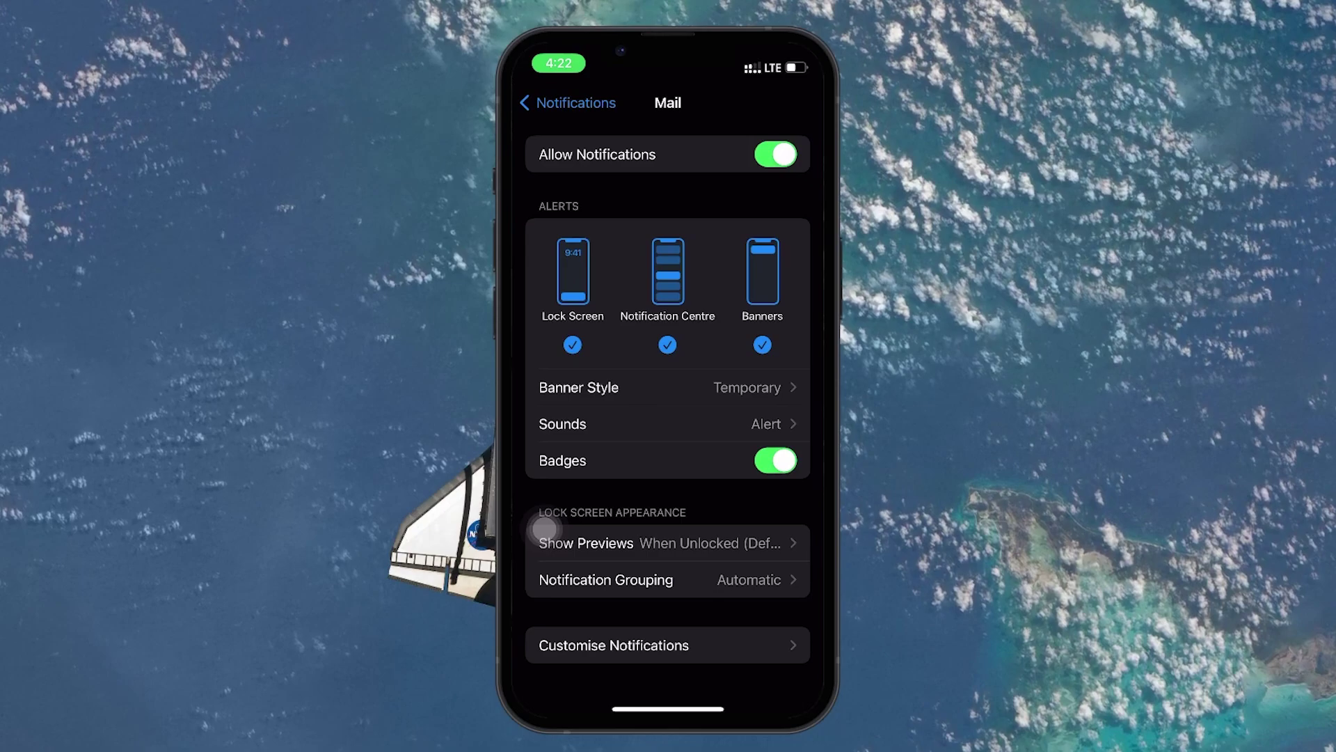
pyautogui.click(627, 388)
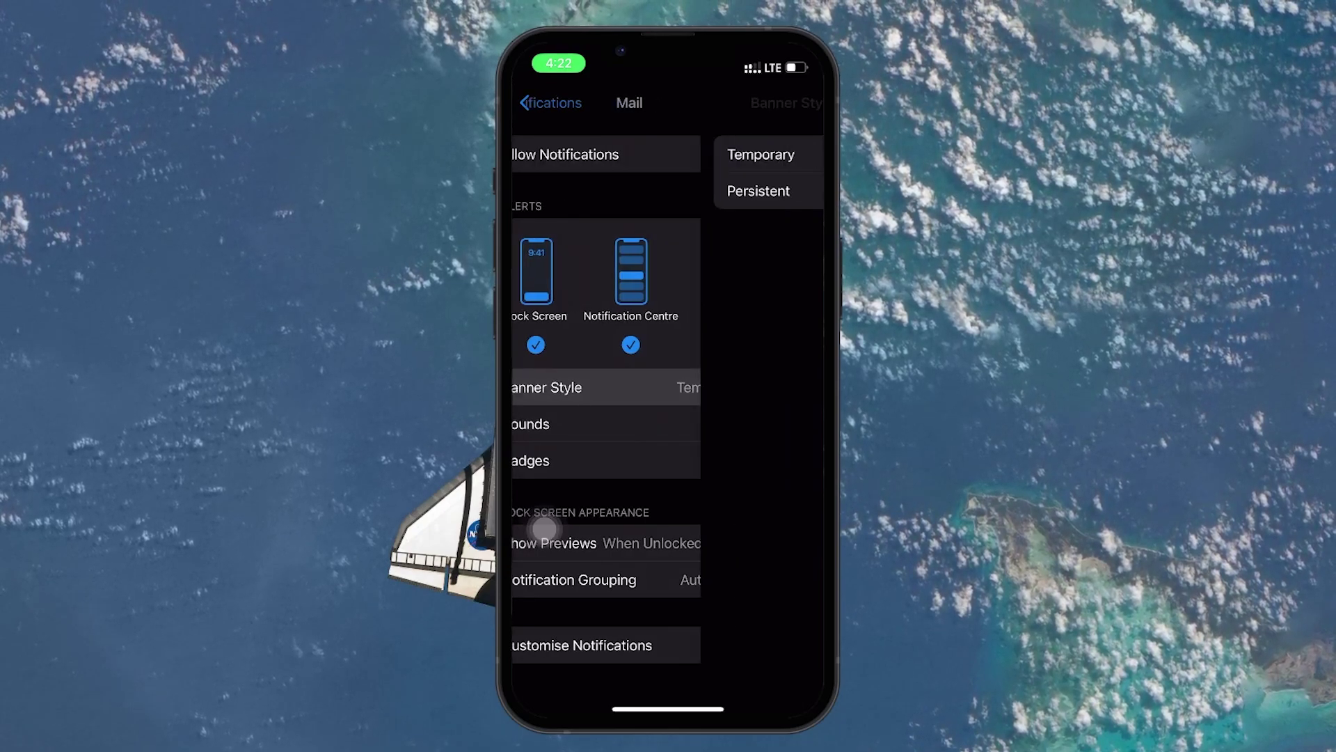
pyautogui.click(540, 102)
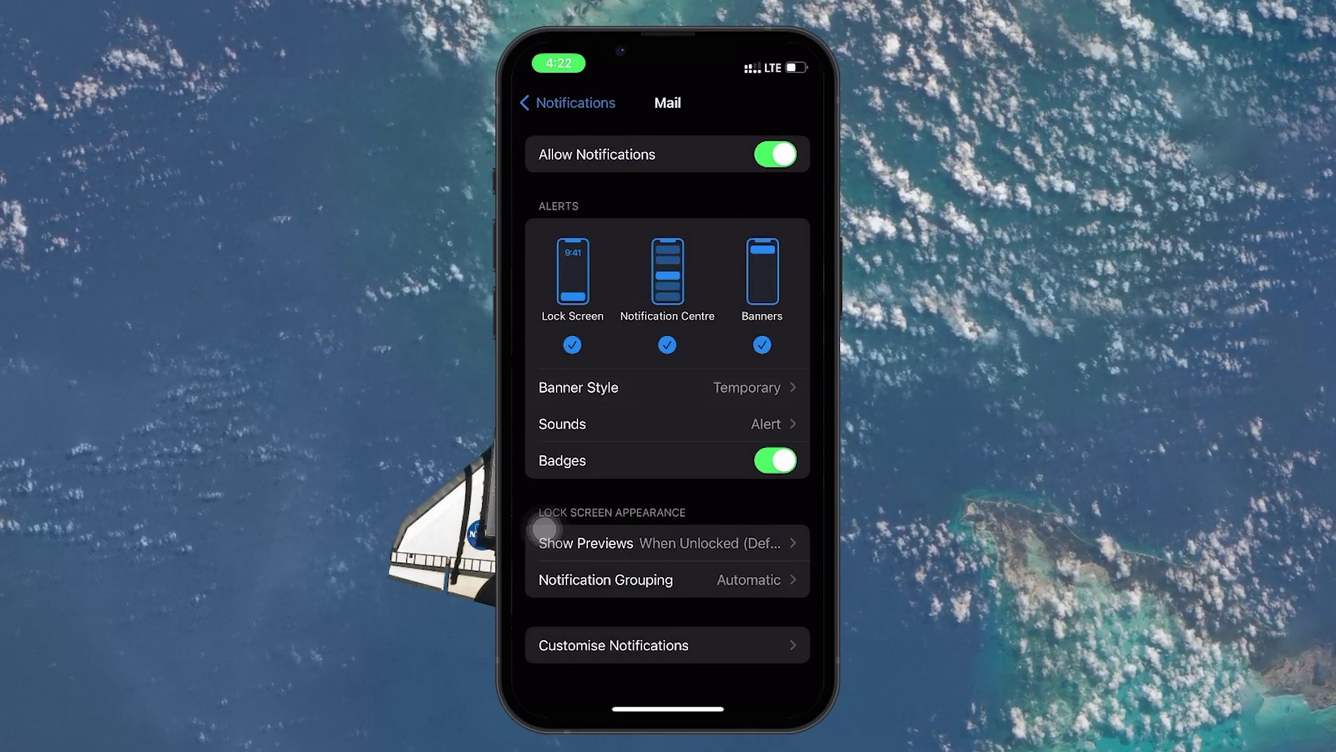
pyautogui.click(626, 422)
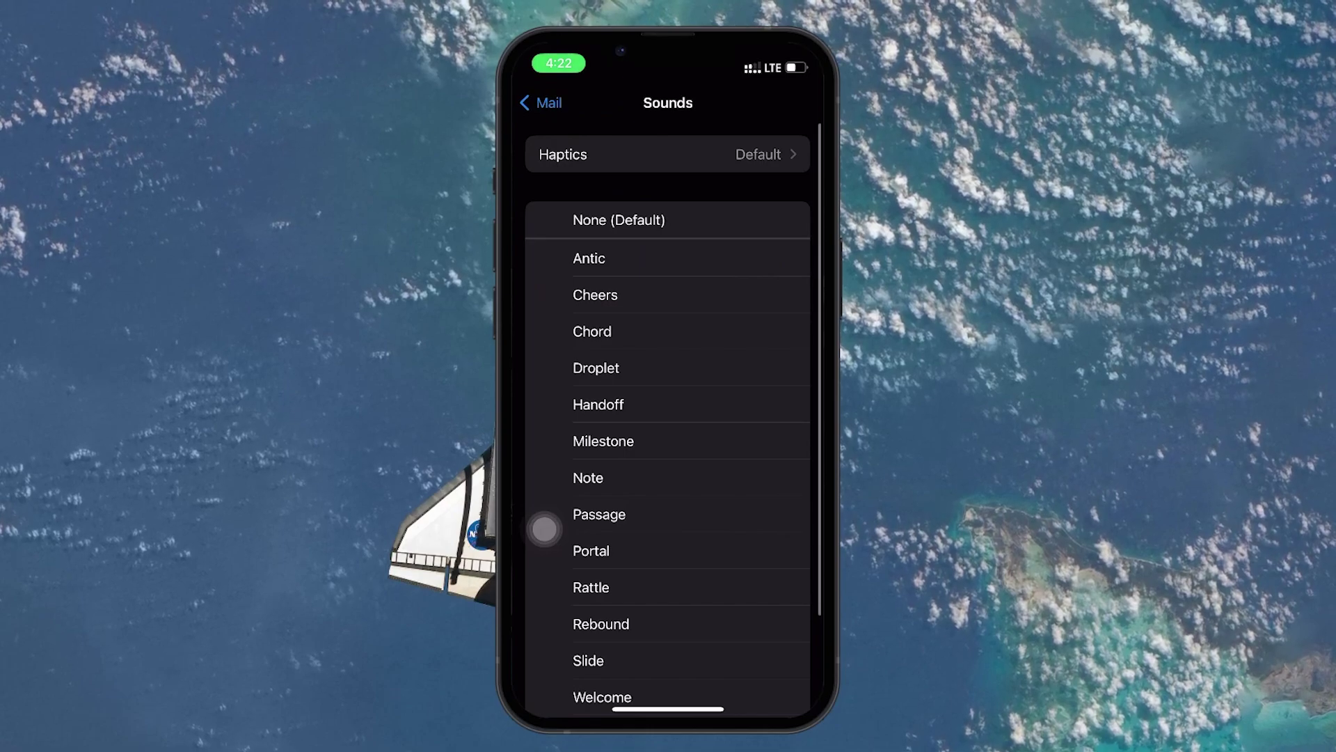
pyautogui.scroll(-2, 543, 529)
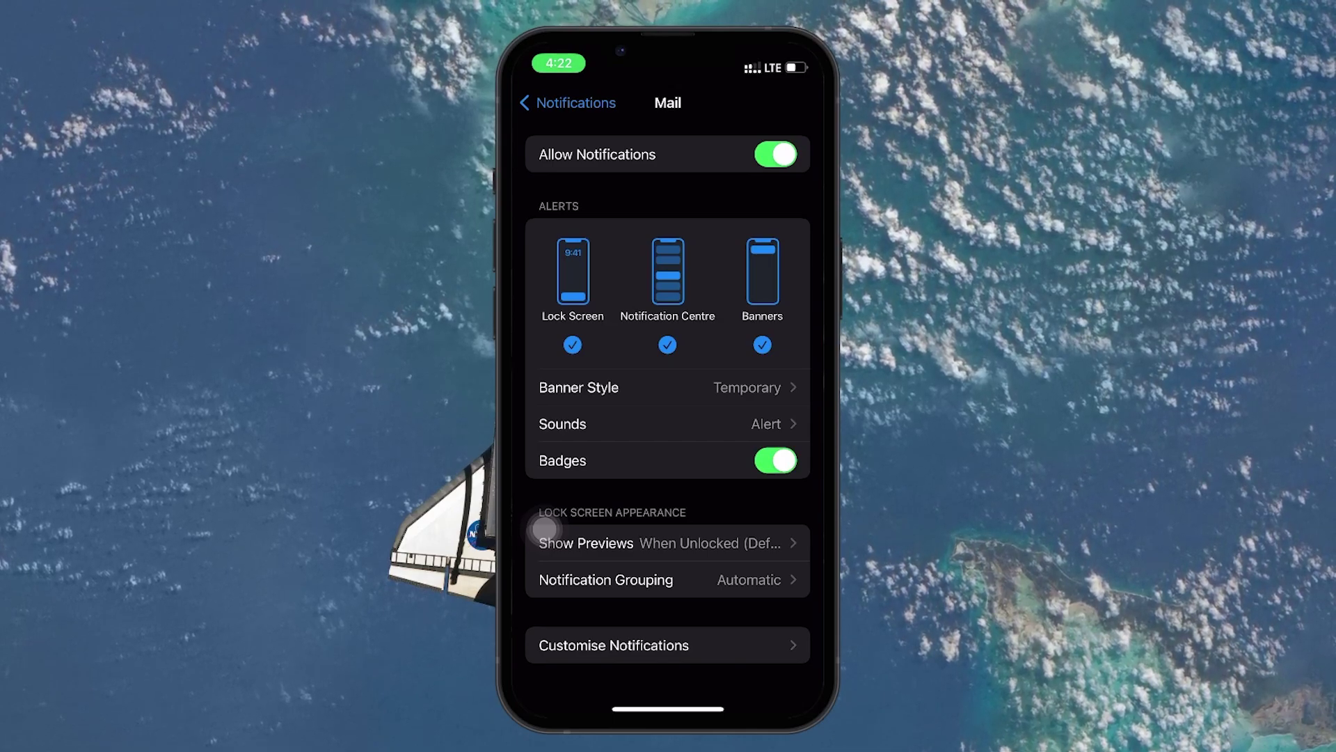
pyautogui.click(578, 388)
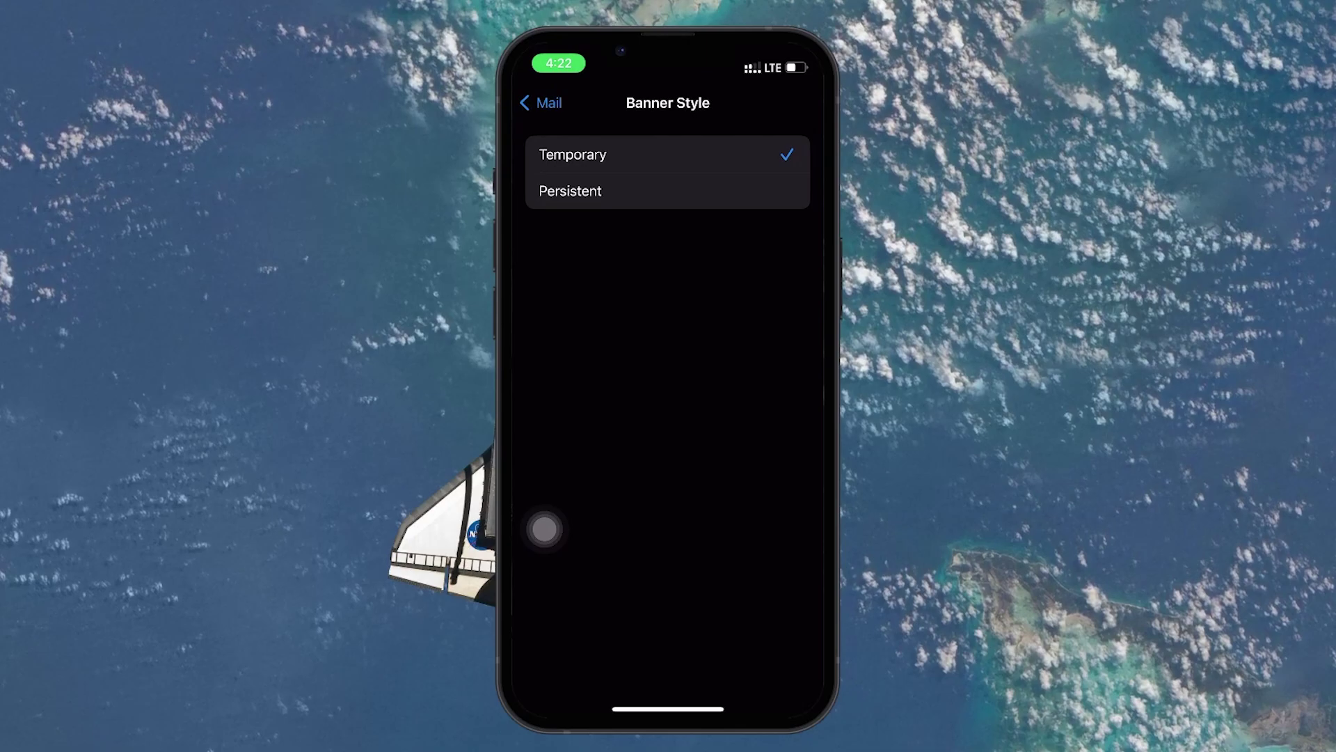
pyautogui.click(541, 103)
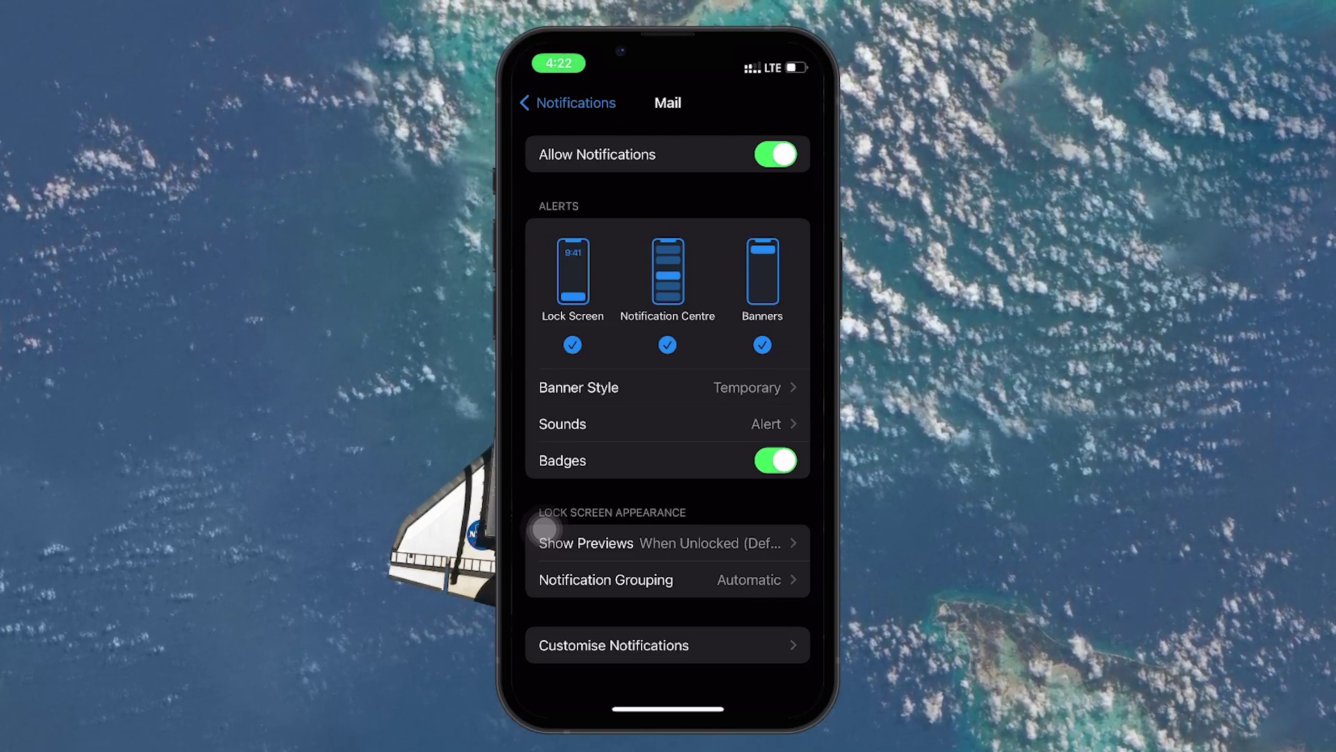
pyautogui.scroll(-2, 544, 530)
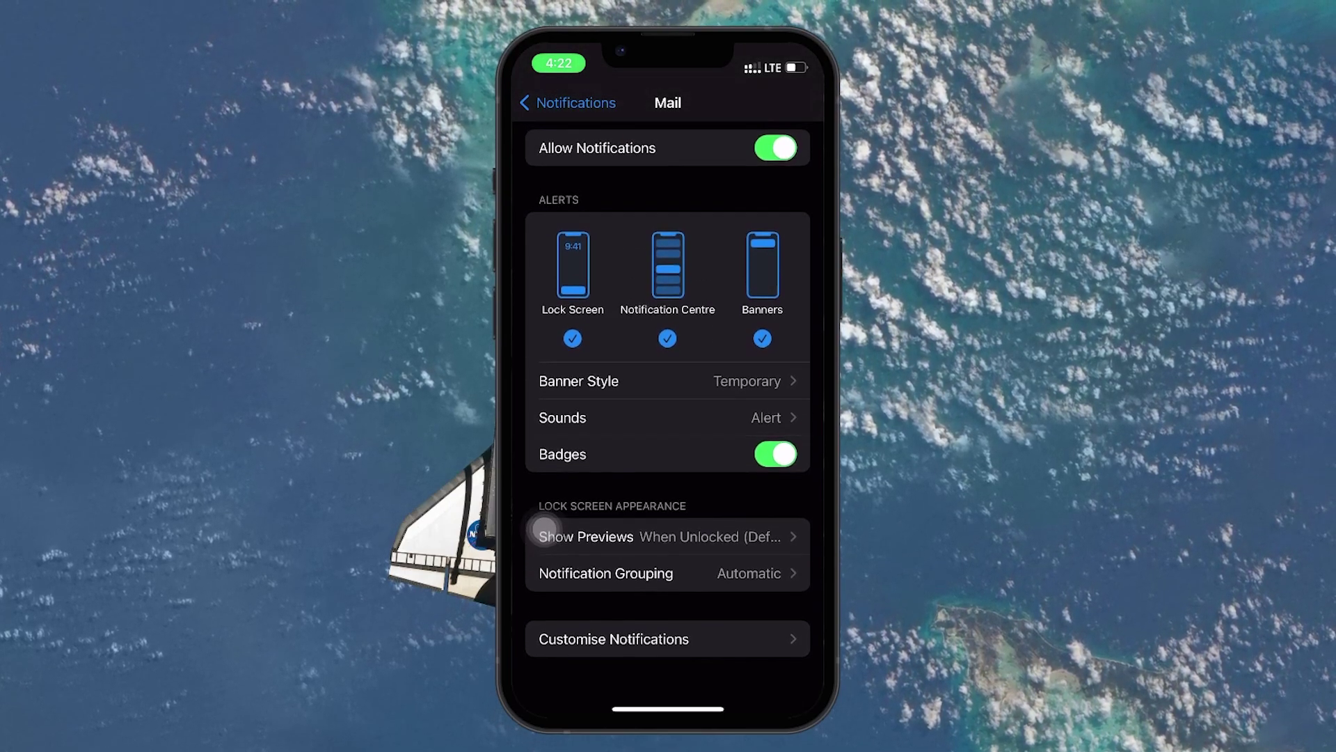
# Step: Check the Gmail 2 AB account's notification settings in Mail's per-account list
pyautogui.click(614, 631)
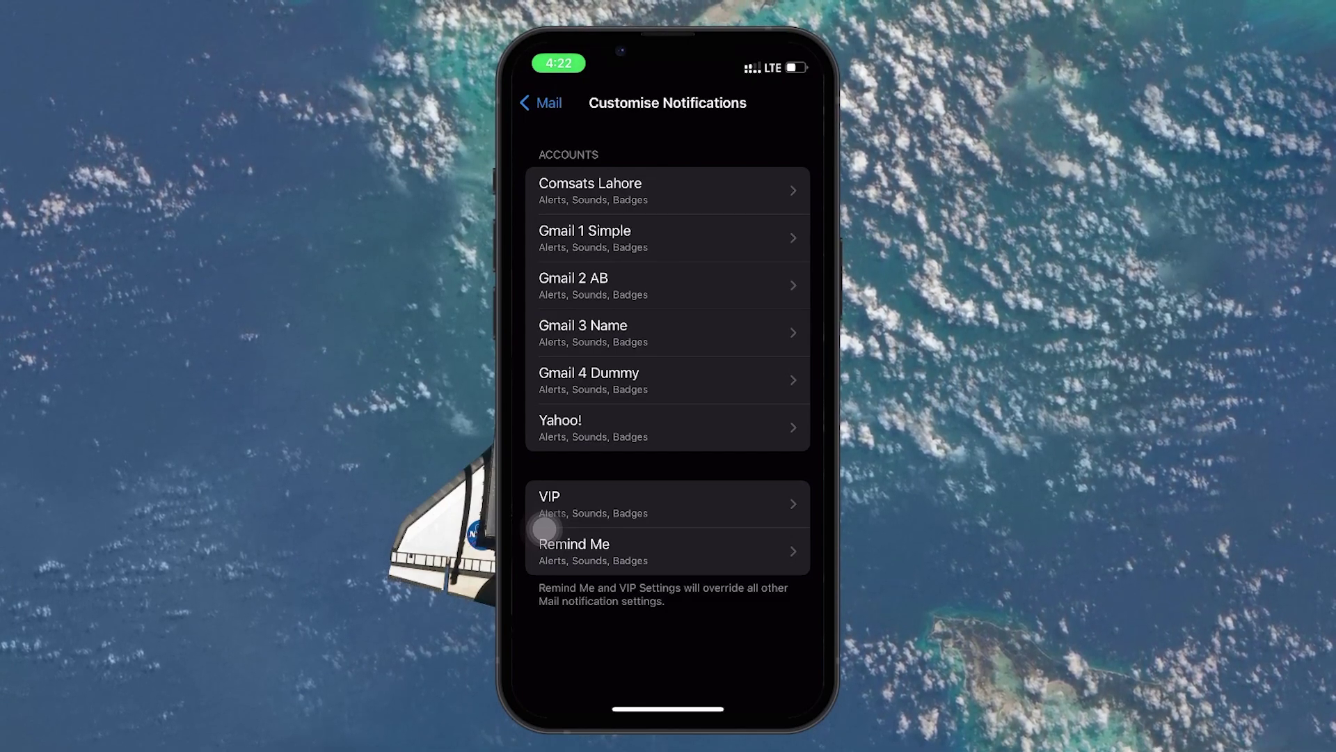
pyautogui.click(585, 285)
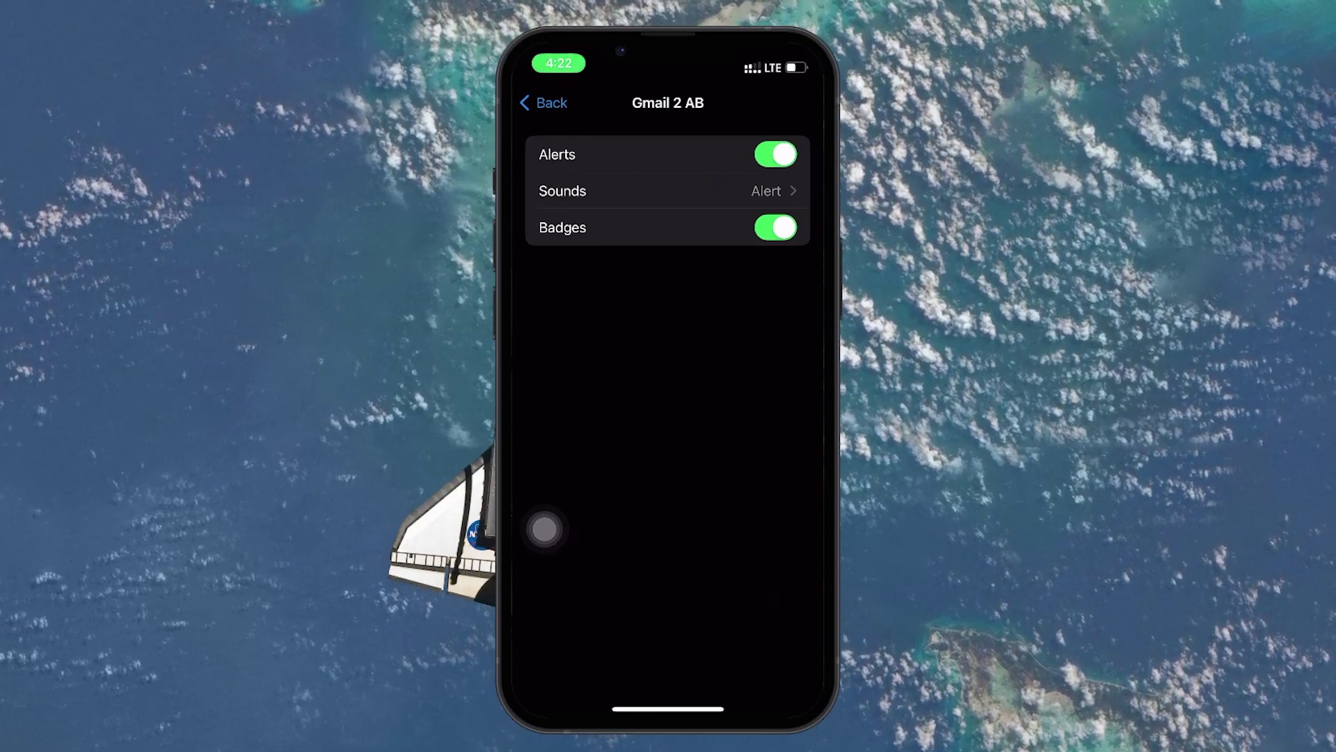
pyautogui.click(542, 103)
# Step: Leave Gmail 4 Dummy with alerts on and badges off, and view its notification sounds
pyautogui.click(588, 380)
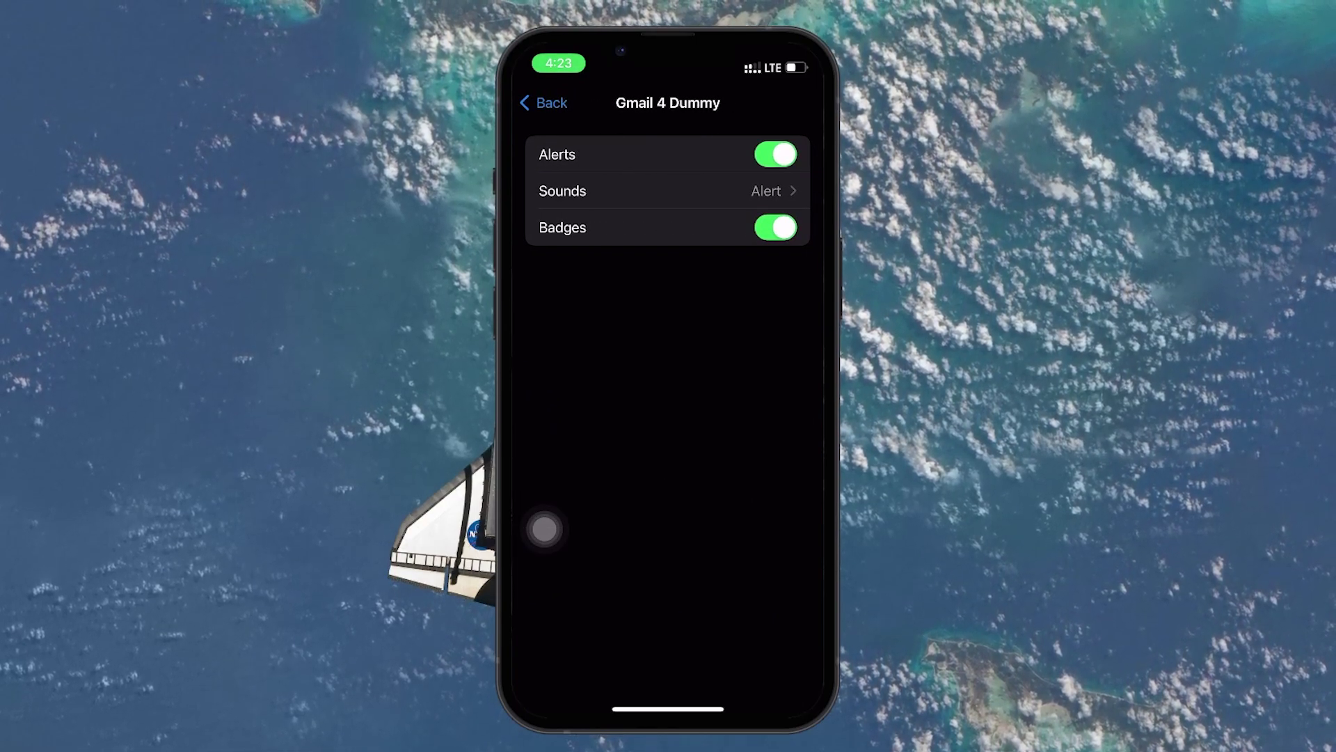
pyautogui.click(776, 155)
pyautogui.click(776, 154)
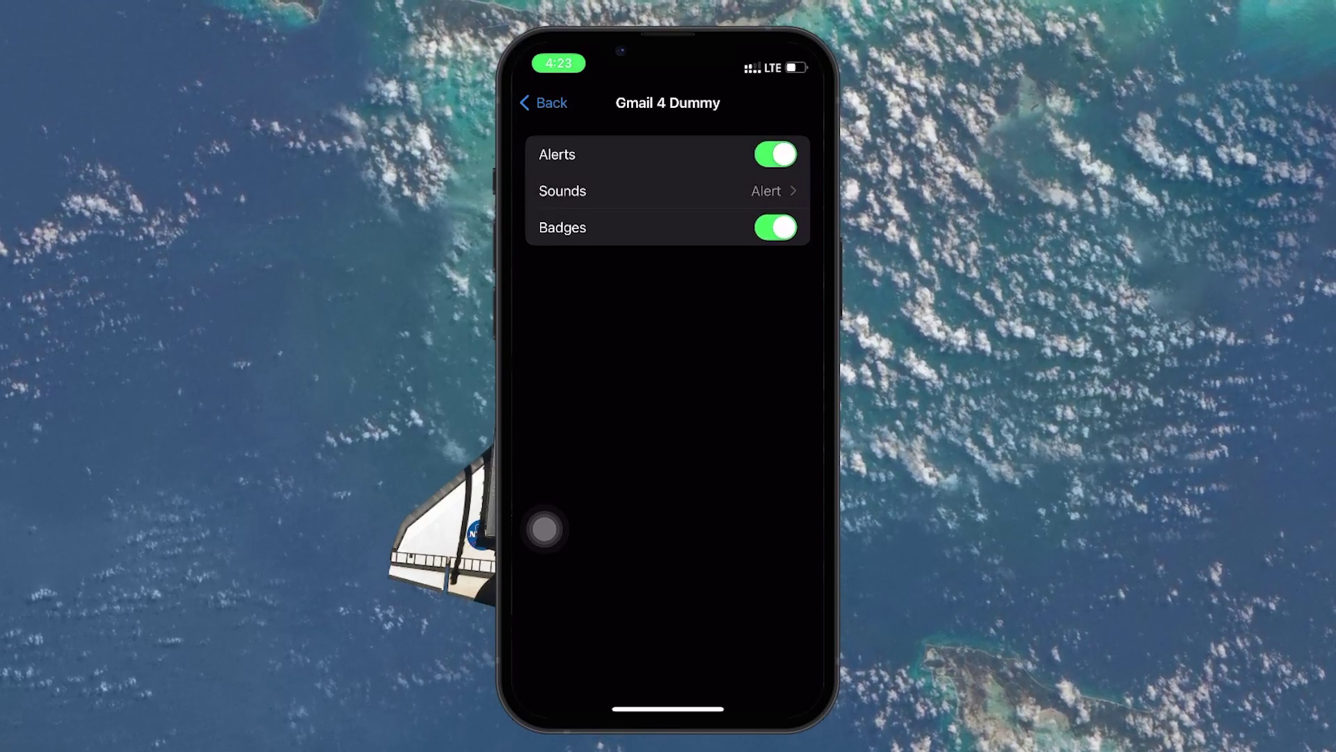
pyautogui.click(776, 228)
pyautogui.click(776, 228)
pyautogui.click(627, 191)
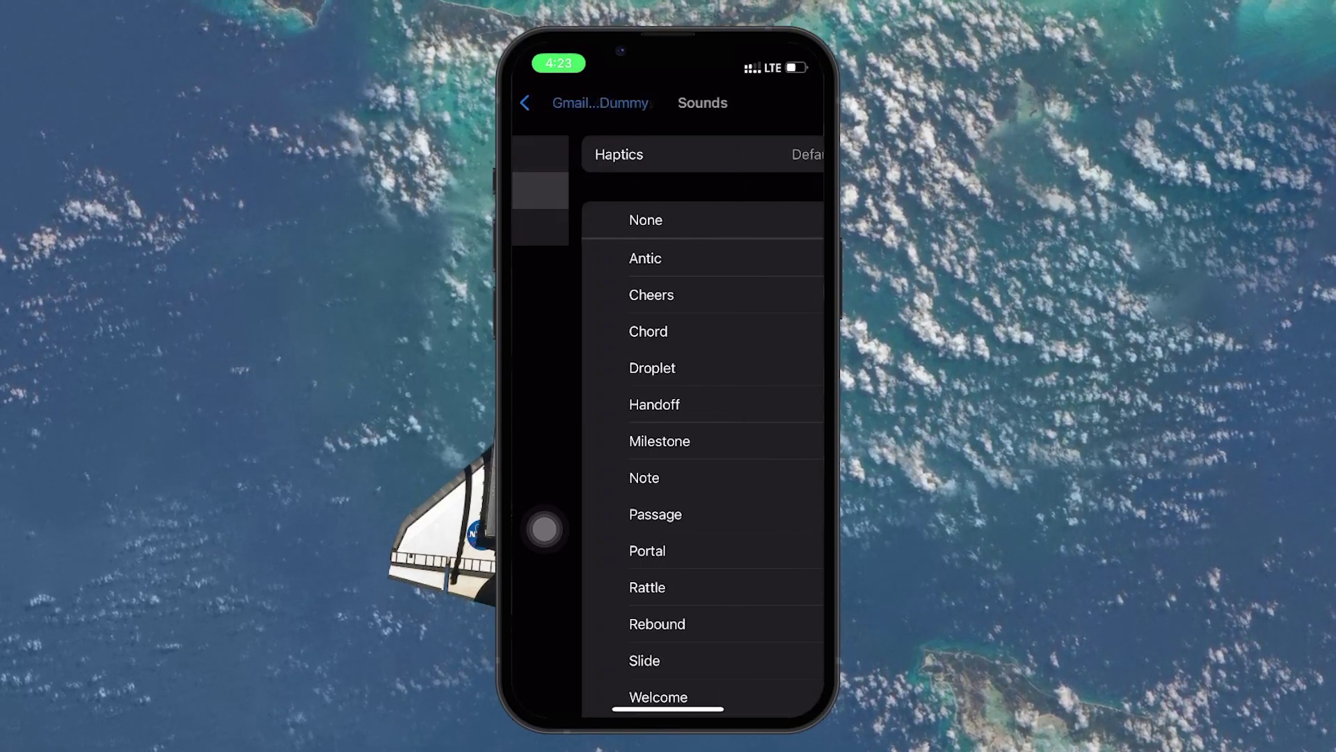
pyautogui.scroll(-2, 545, 529)
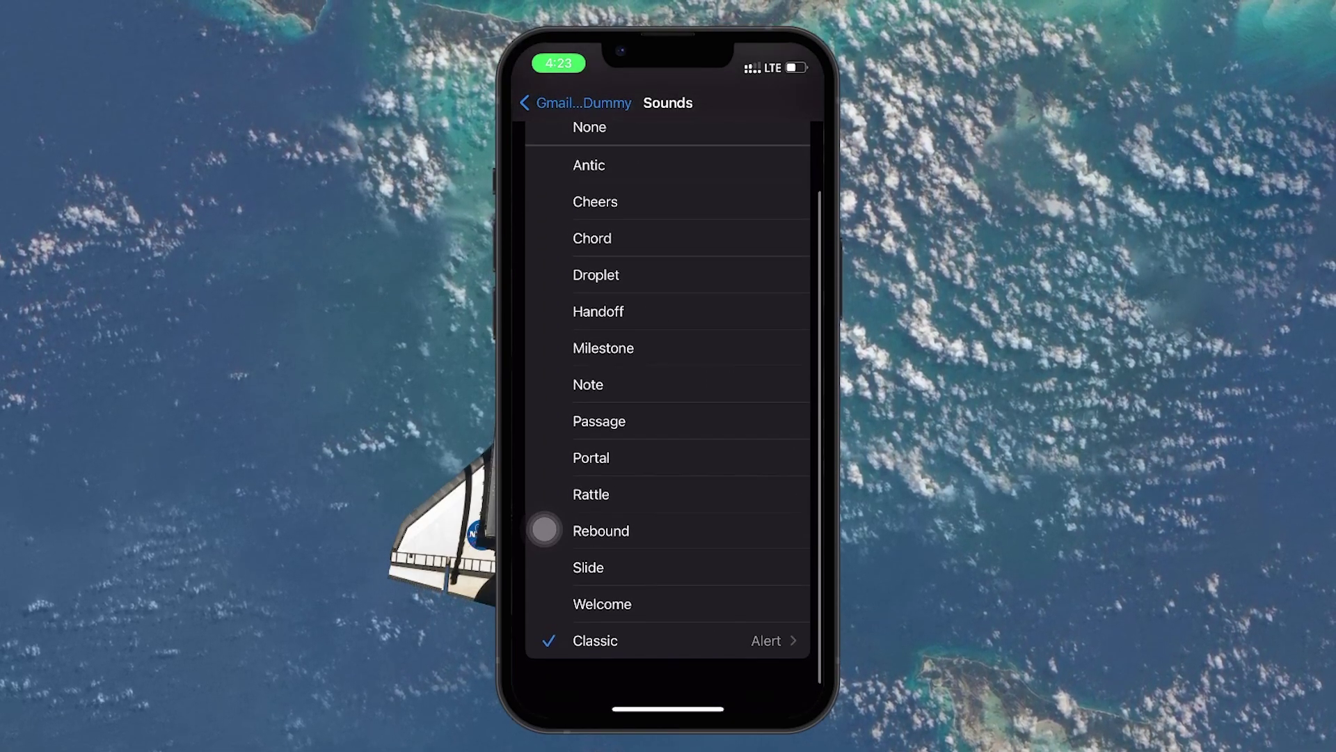
pyautogui.scroll(2, 543, 529)
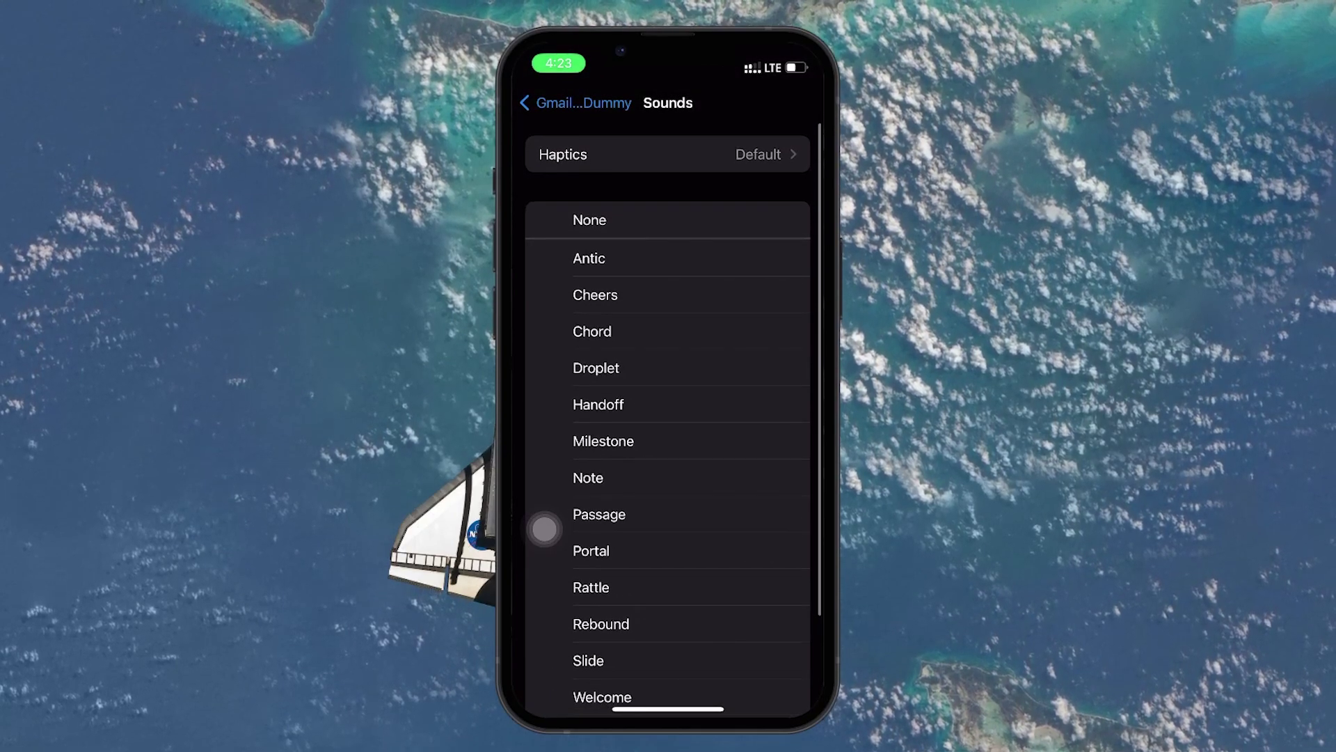
pyautogui.hscroll(-3, 544, 530)
pyautogui.hscroll(-3, 544, 529)
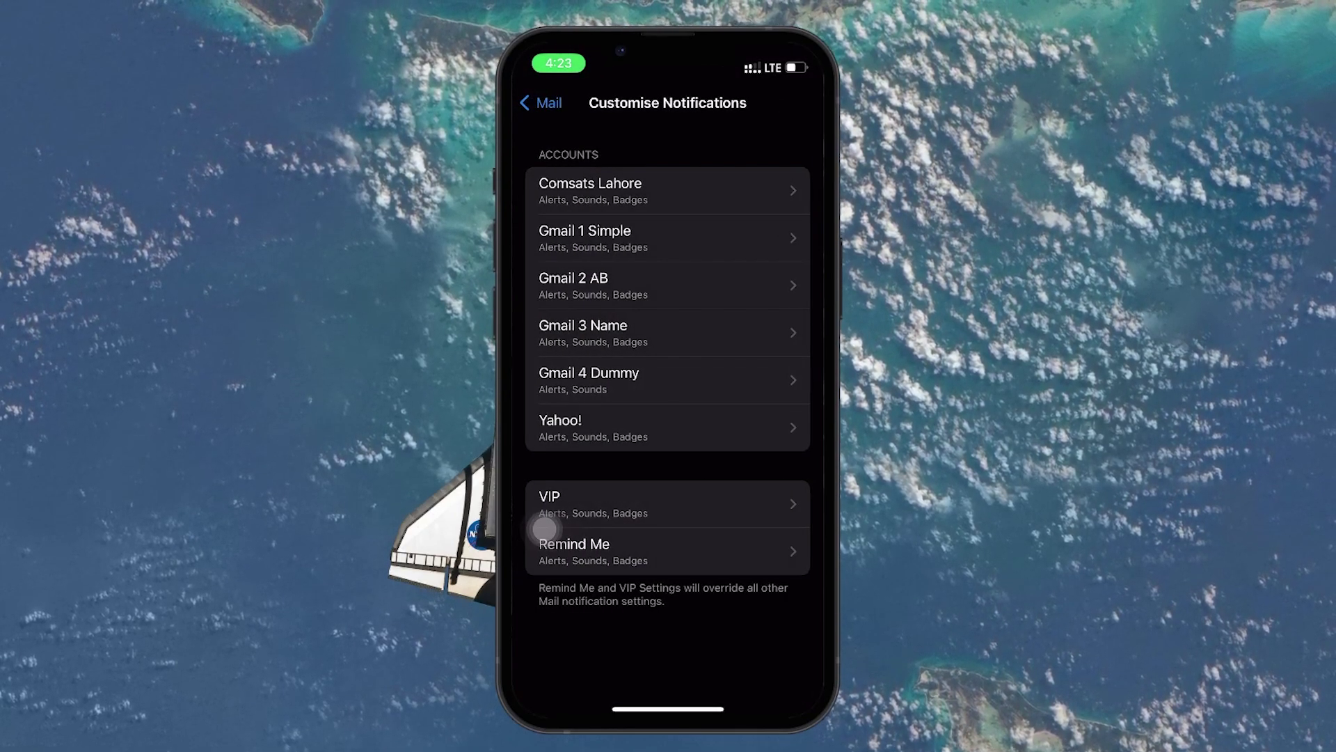
pyautogui.hscroll(-3, 544, 529)
pyautogui.hscroll(-3, 544, 529)
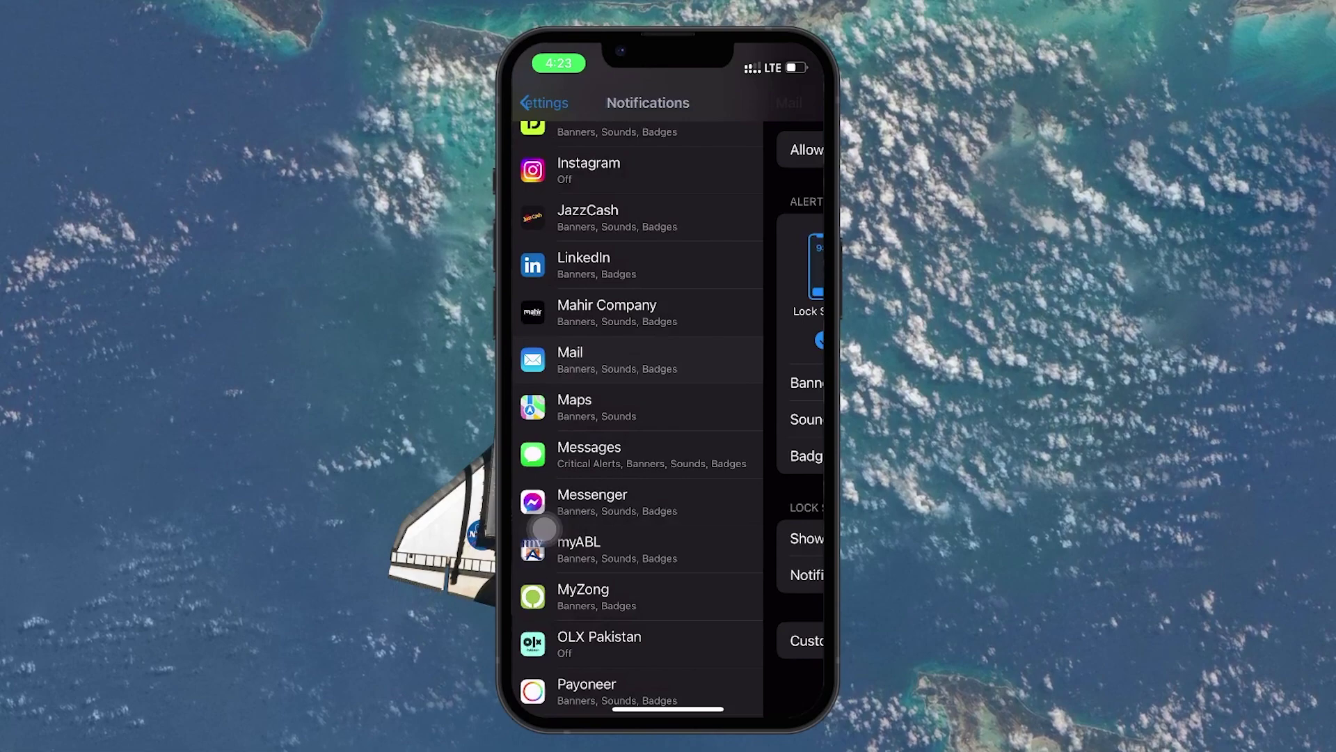
pyautogui.scroll(2, 545, 529)
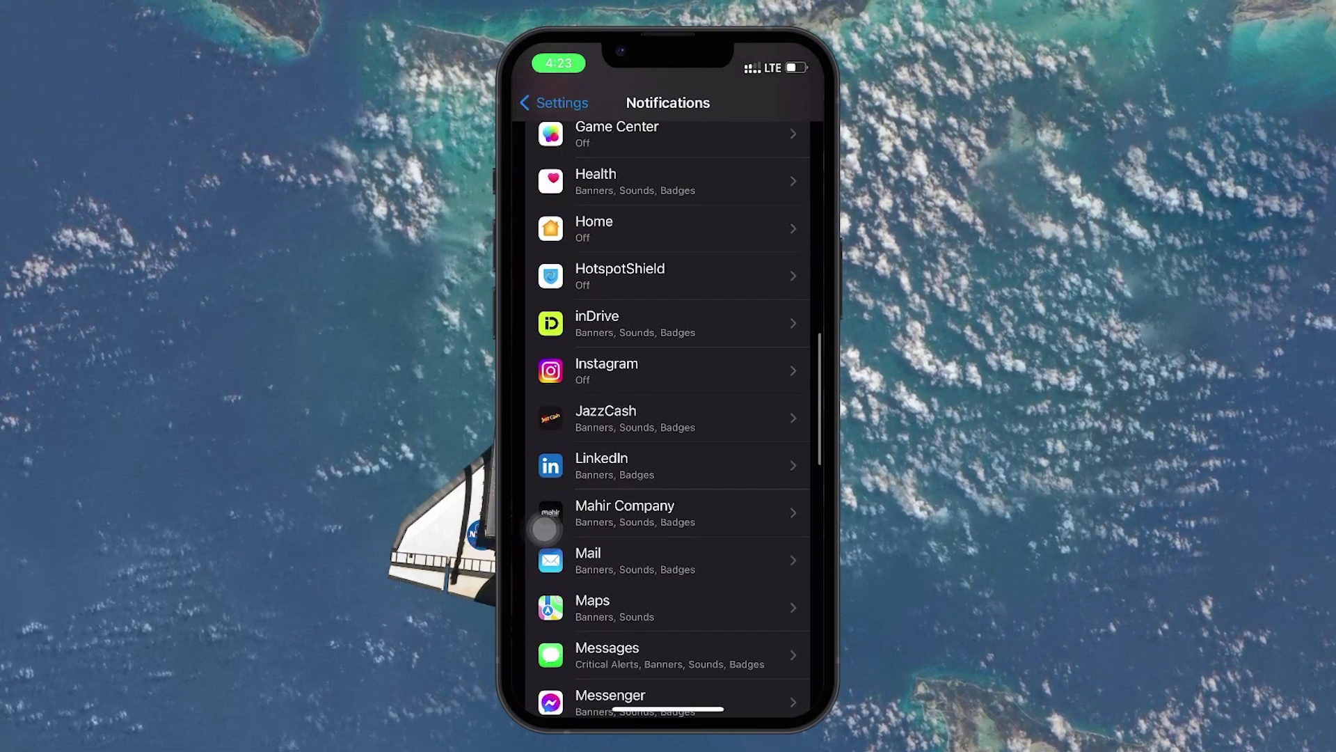
pyautogui.scroll(2, 544, 529)
pyautogui.scroll(2, 543, 530)
pyautogui.scroll(4, 544, 529)
pyautogui.scroll(2, 543, 530)
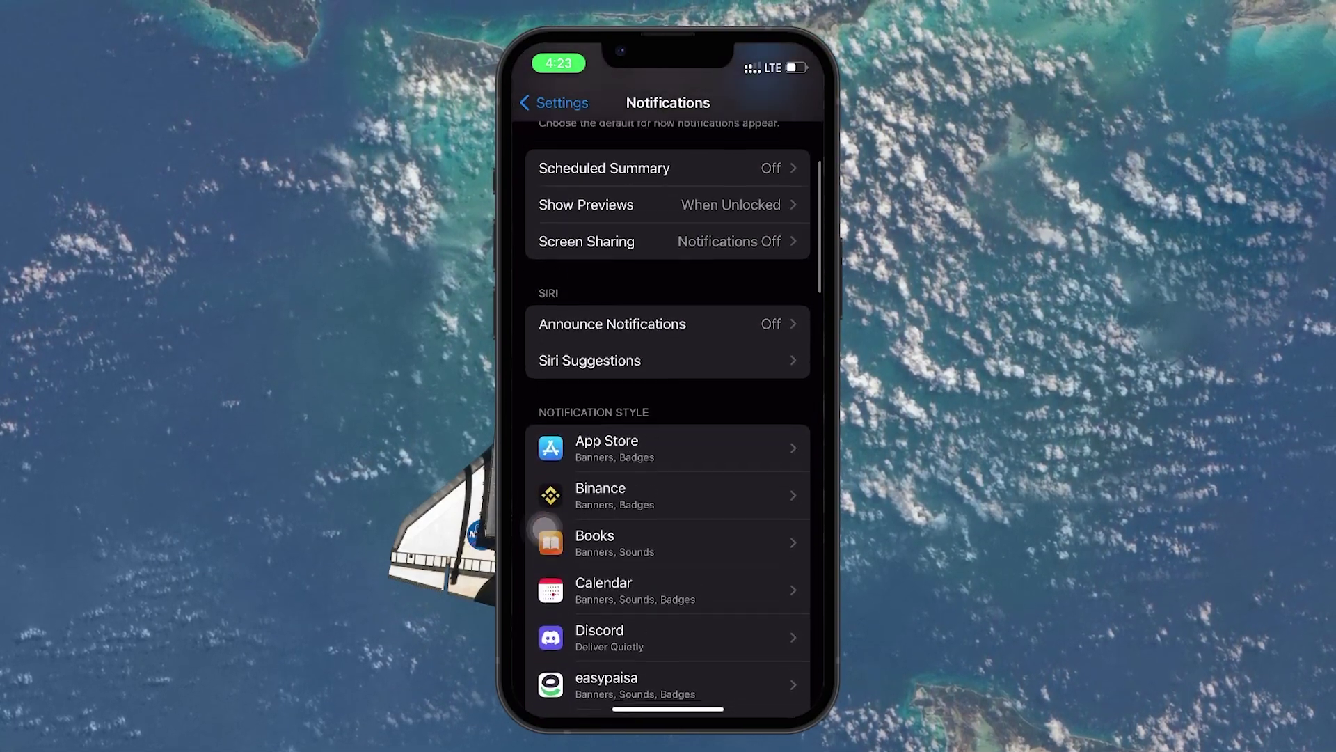
pyautogui.scroll(1, 545, 530)
pyautogui.scroll(2, 544, 530)
pyautogui.hscroll(-3, 544, 529)
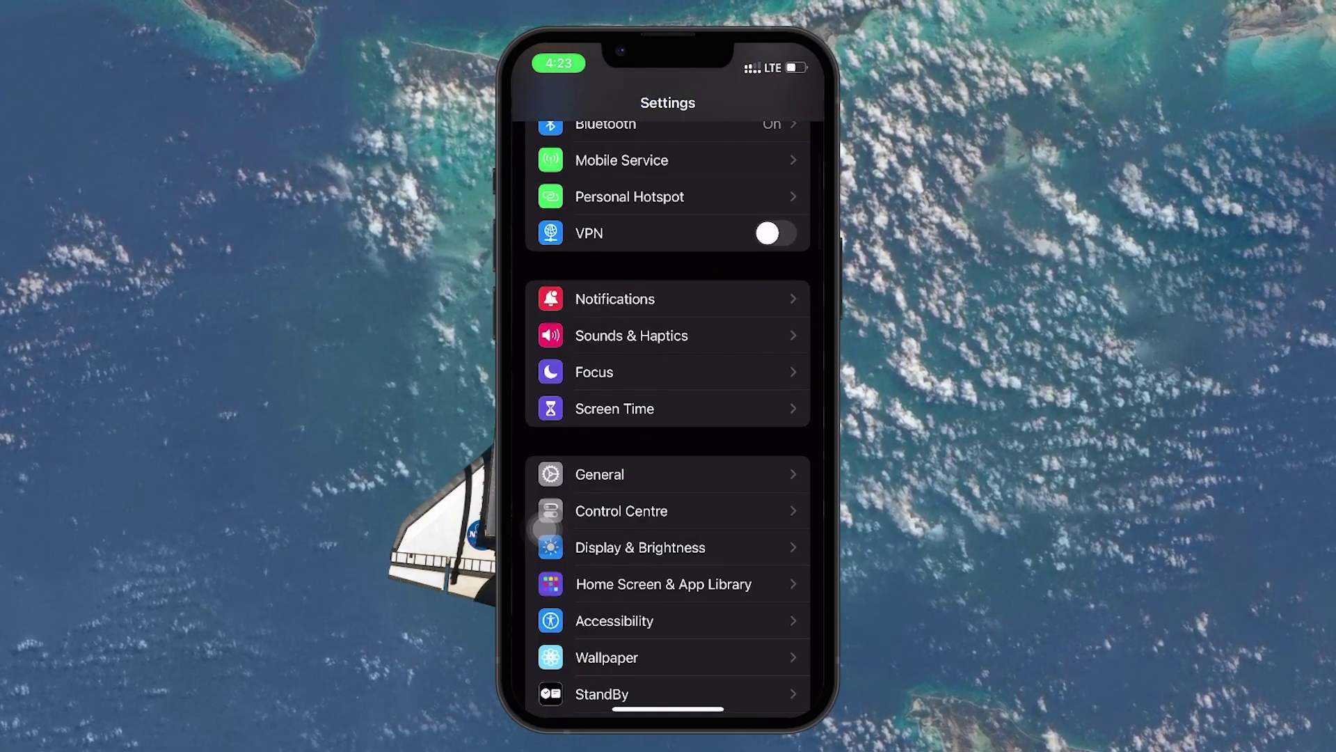
pyautogui.scroll(-1, 544, 530)
pyautogui.scroll(-3, 544, 530)
pyautogui.scroll(-3, 543, 530)
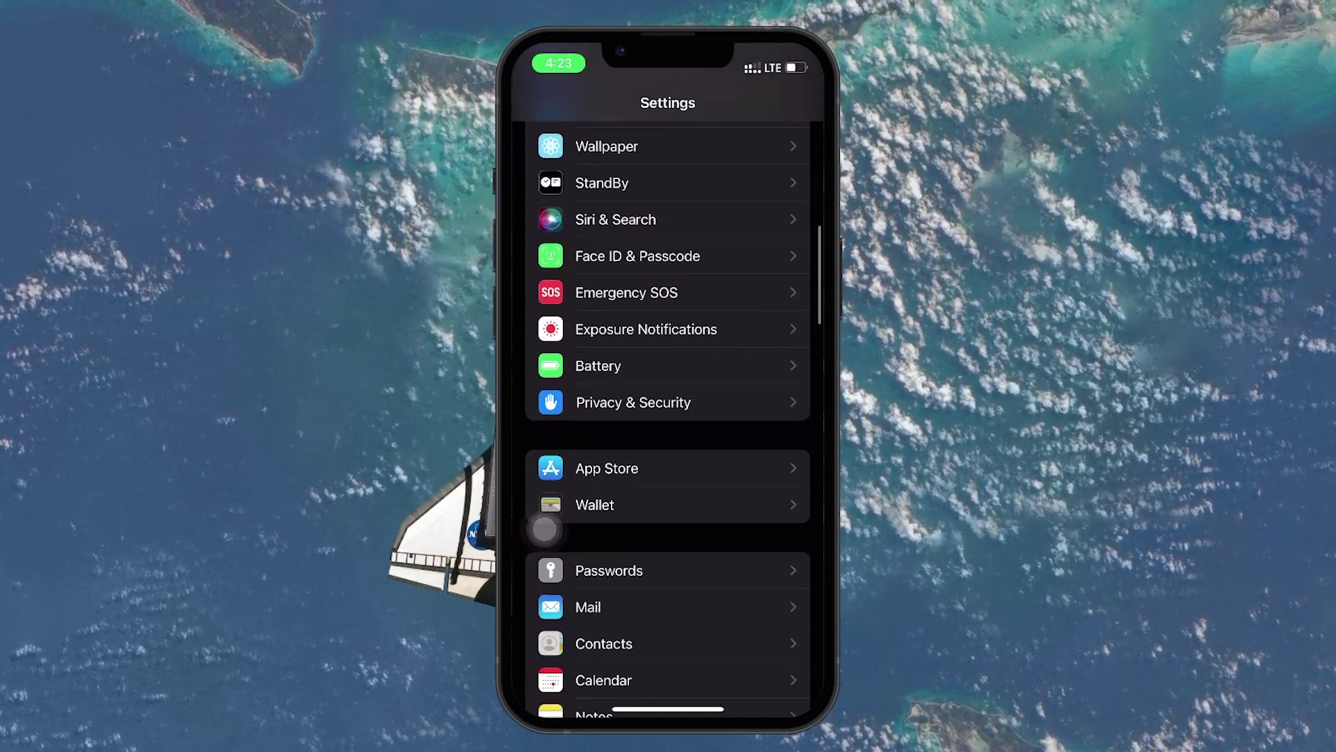
pyautogui.scroll(-2, 544, 530)
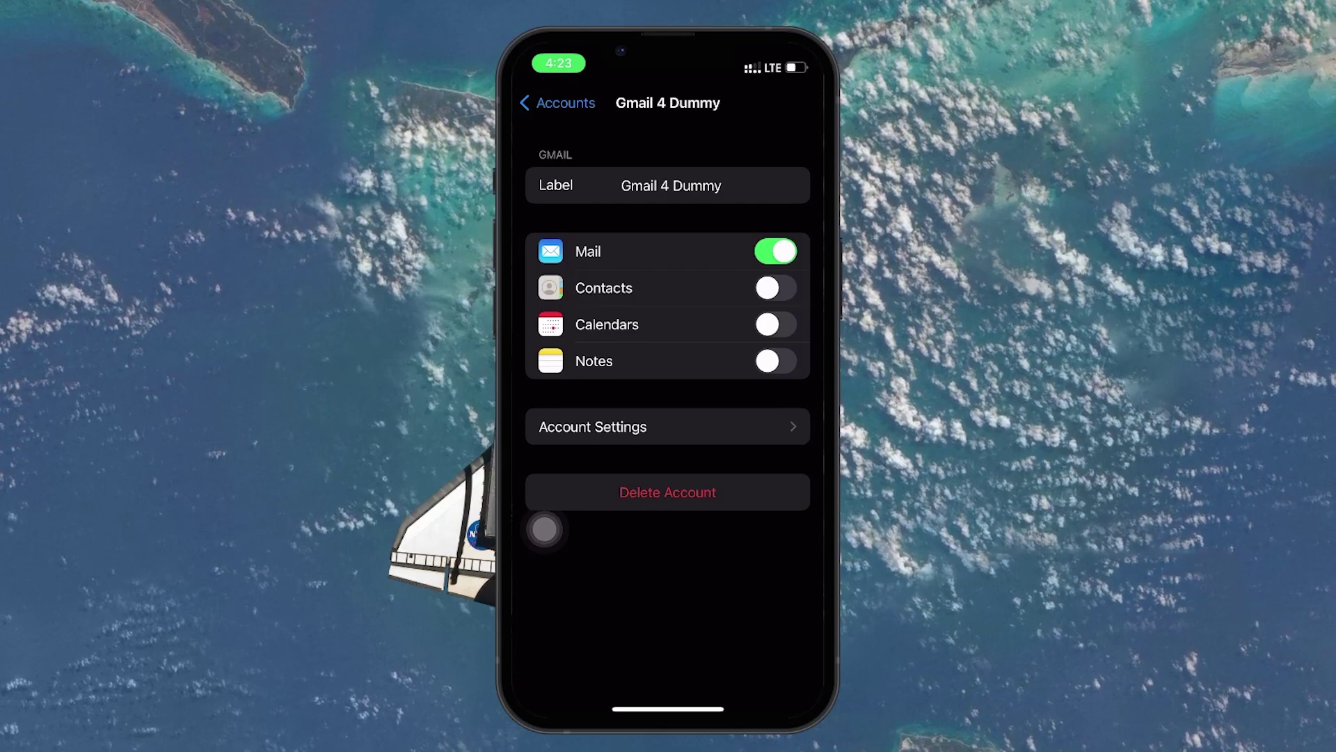
# Step: Begin deleting Gmail 4 Dummy but cancel, keeping the account
pyautogui.click(667, 492)
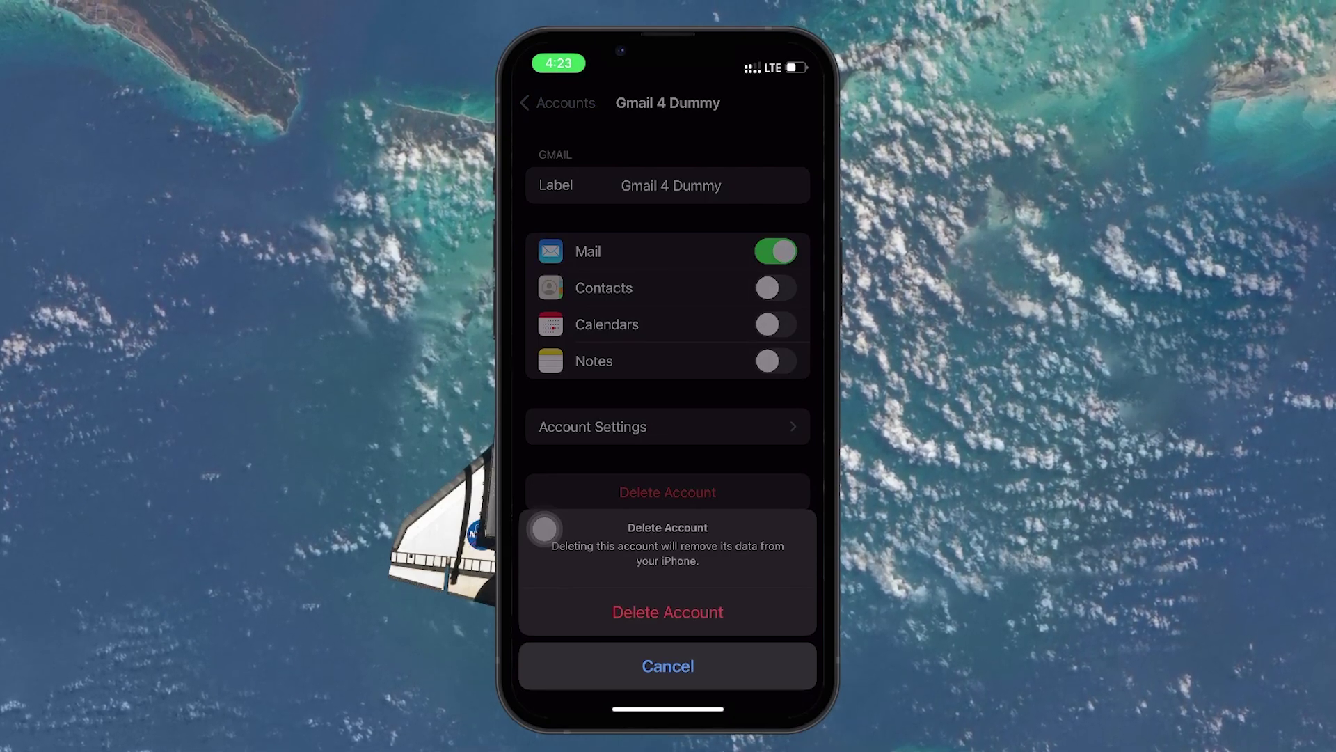
pyautogui.click(667, 666)
pyautogui.click(558, 102)
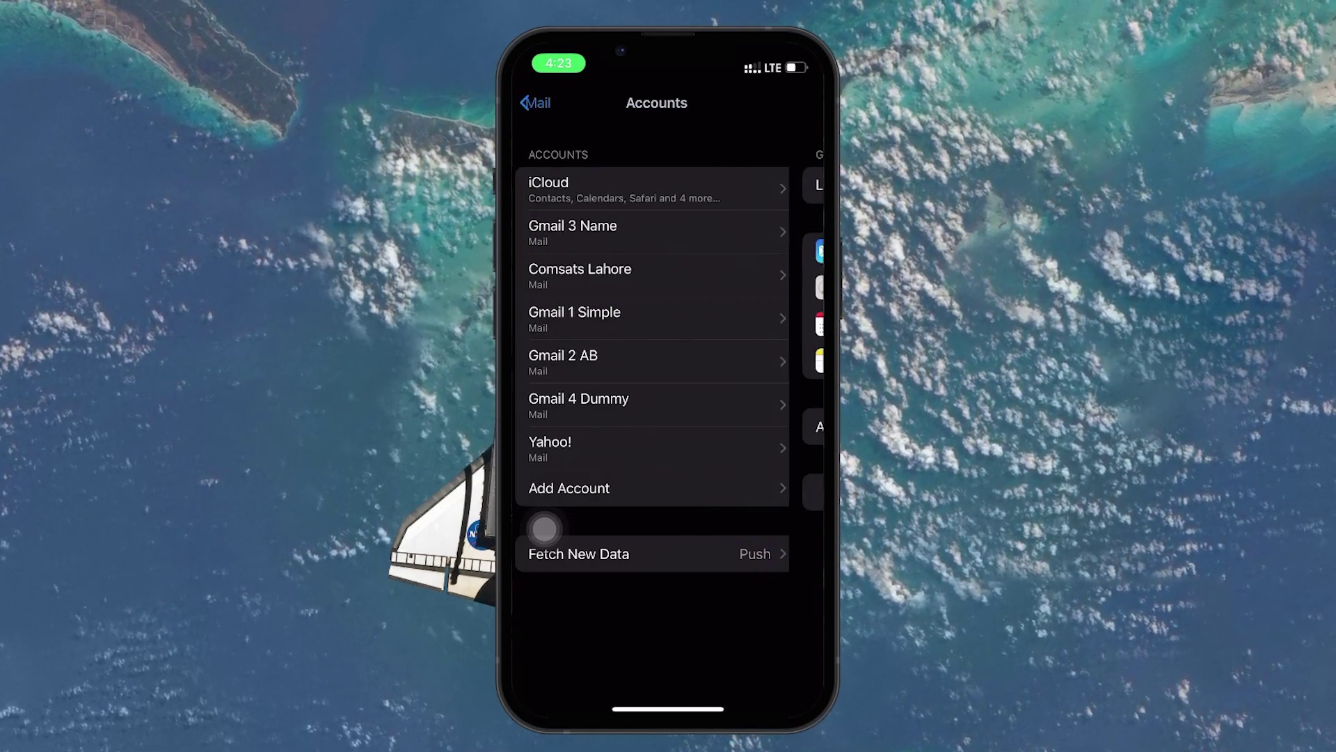
# Step: Back out of Mail settings to the main list and return to the home screen
pyautogui.click(544, 103)
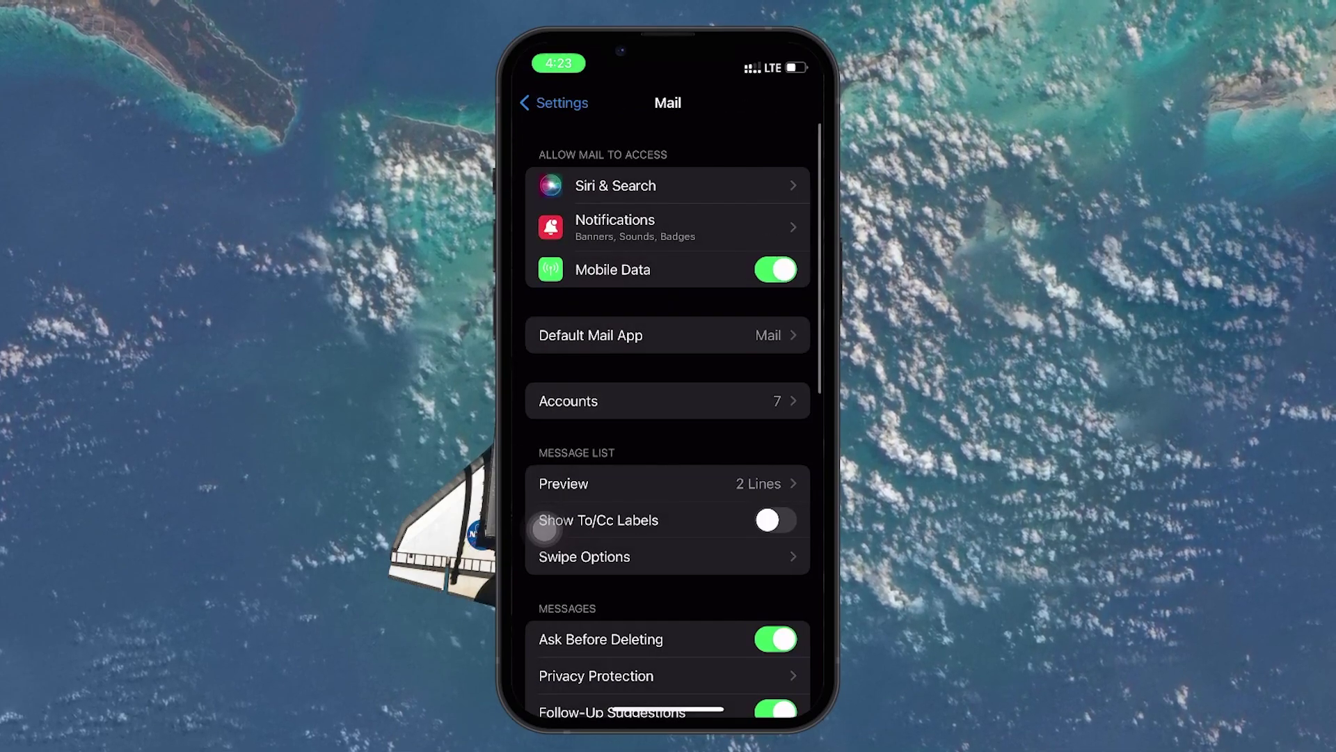
pyautogui.click(543, 103)
pyautogui.moveTo(669, 710); pyautogui.dragTo(669, 418)
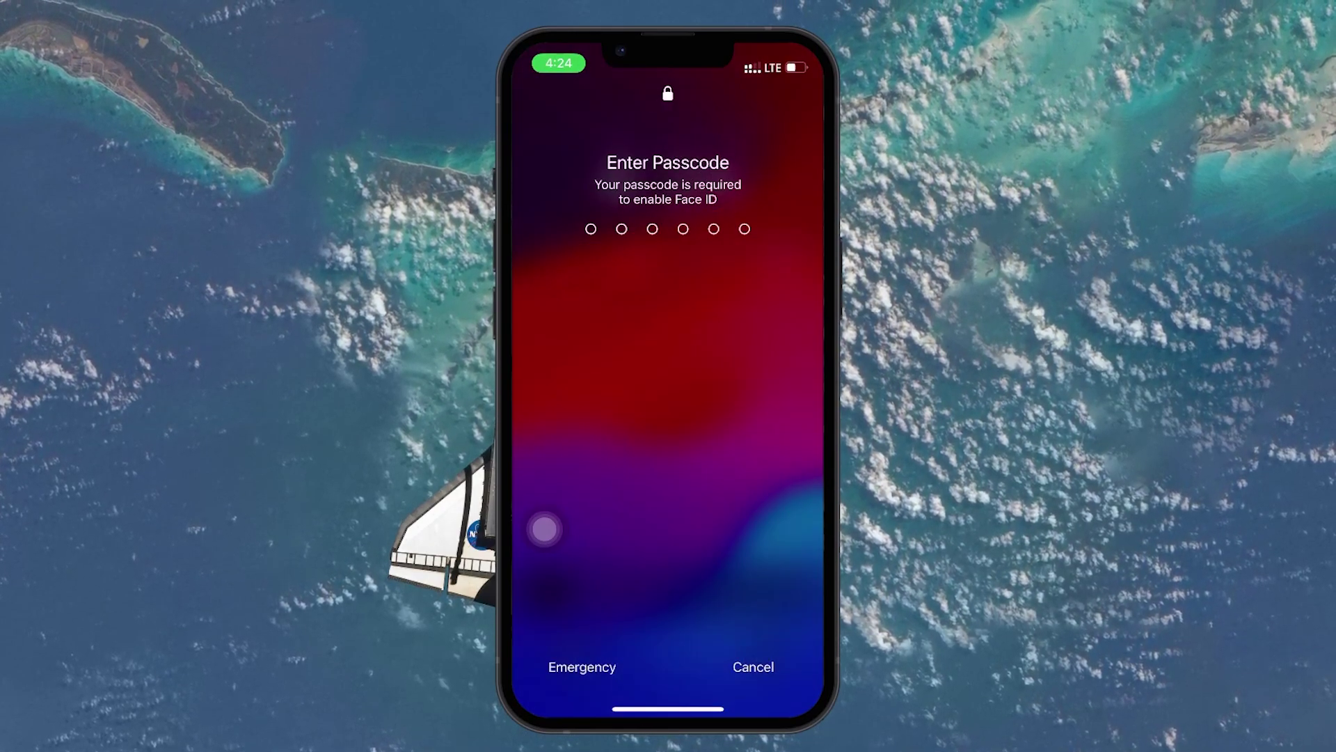
pyautogui.write('111')
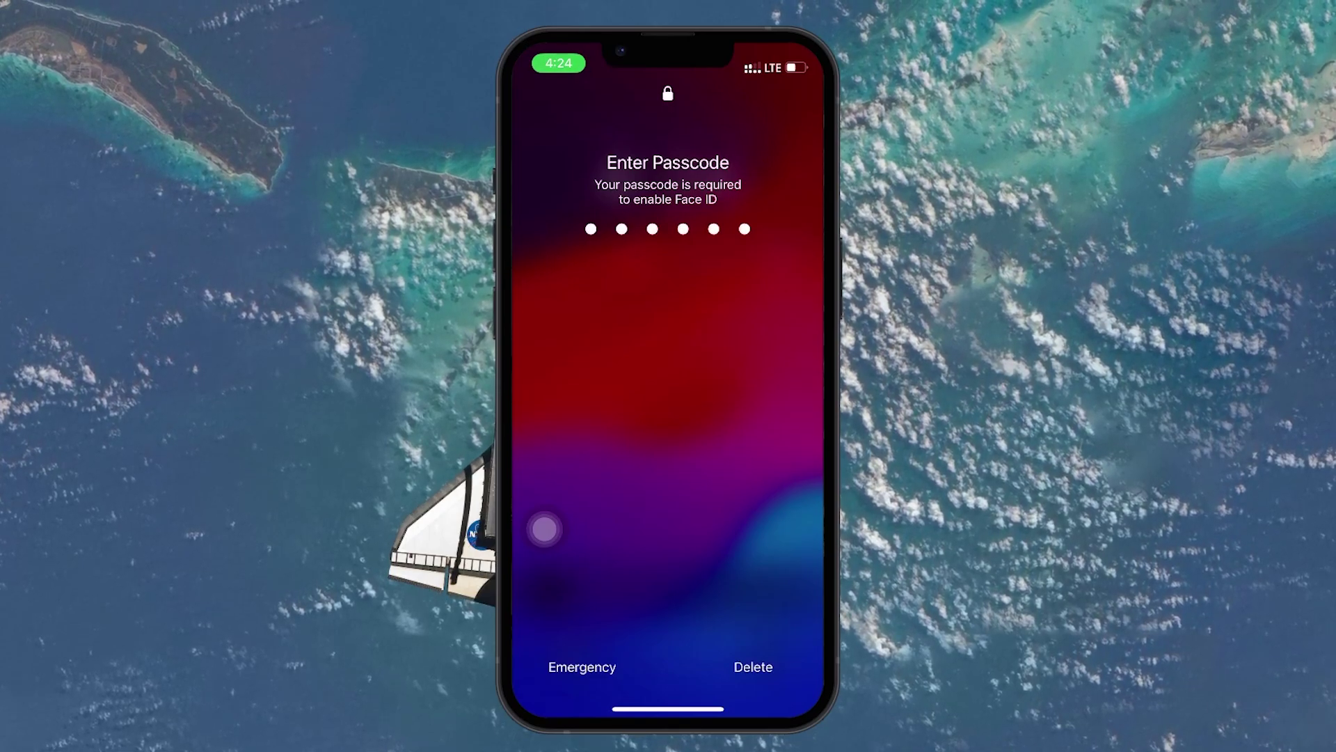